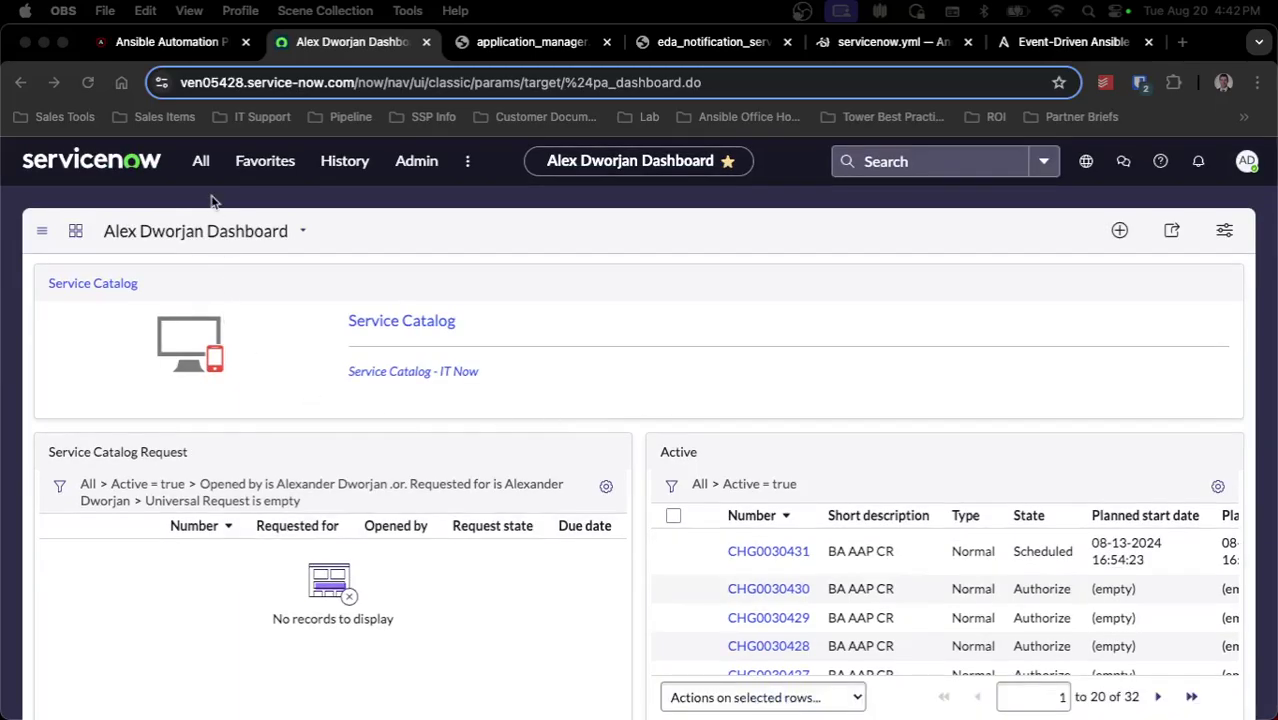
# - Open the full list of available System Applications and search it for Event-Driven Ansible
pyautogui.click(199, 163)
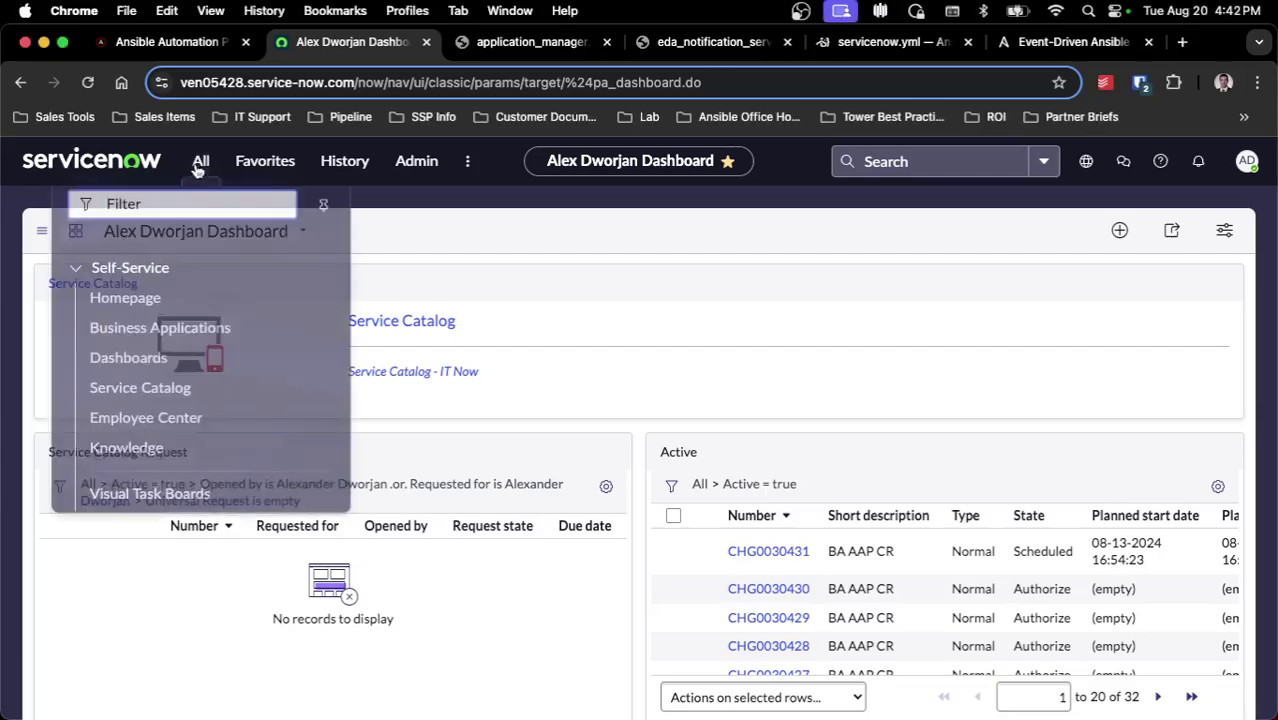
pyautogui.write('System')
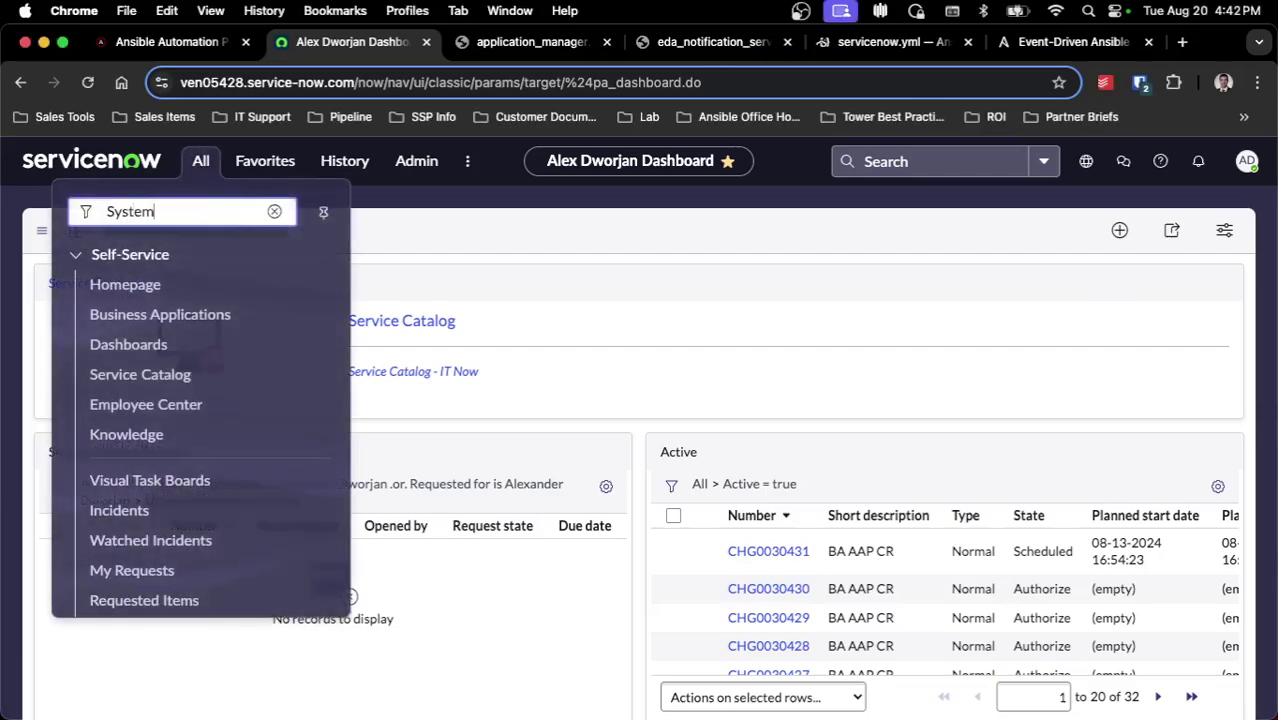
pyautogui.write(' App')
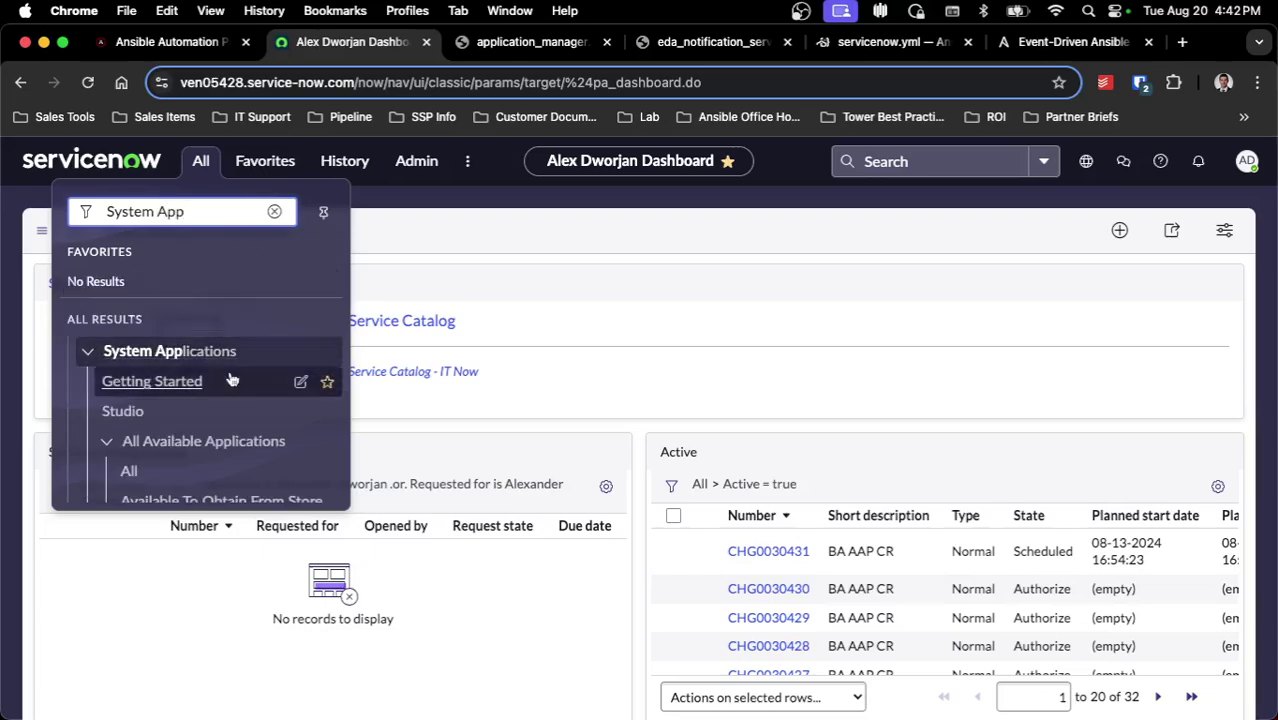
pyautogui.click(131, 472)
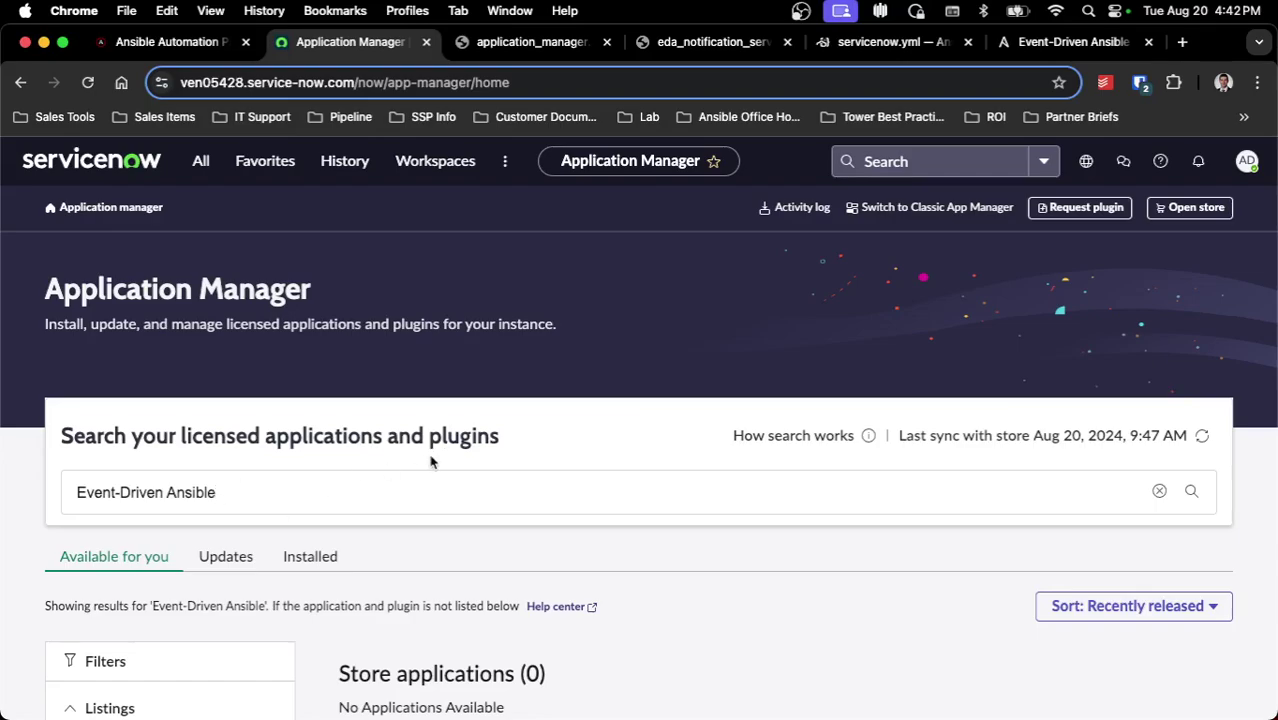
# - Review the reference images of the Event-Driven Ansible Notification Service store listing and its installation details, and return to ServiceNow
pyautogui.click(539, 47)
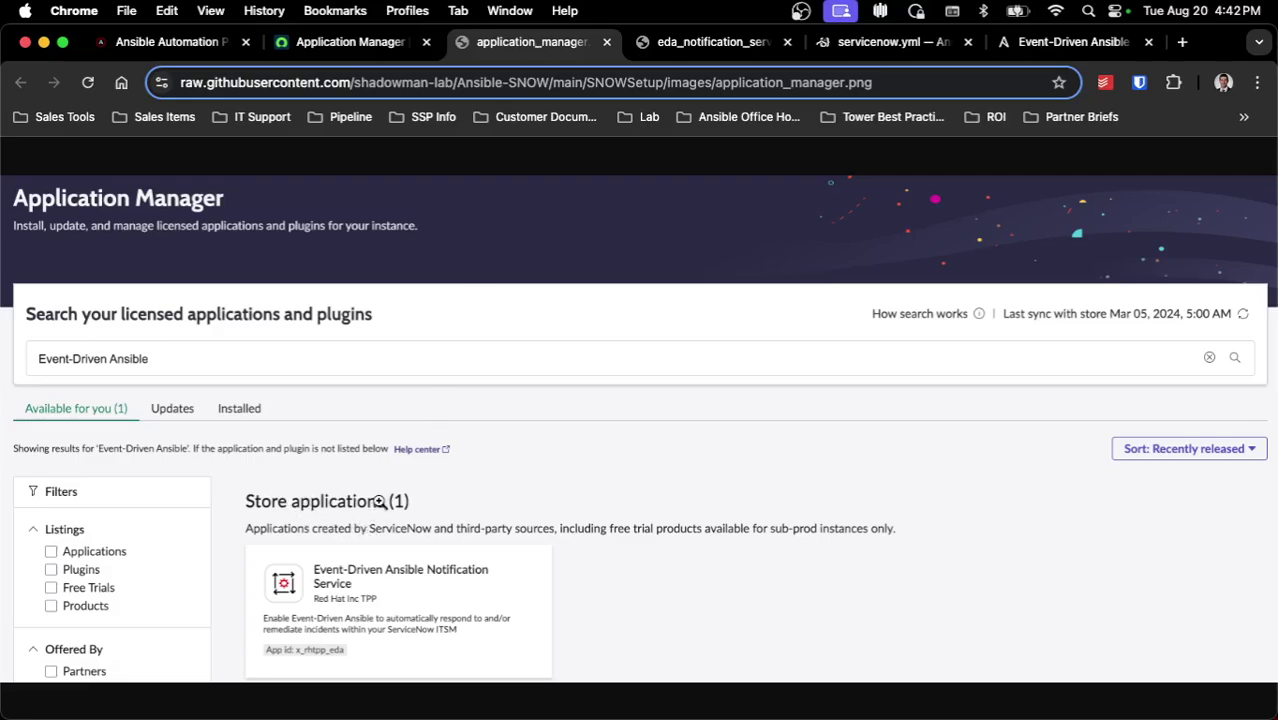
pyautogui.click(711, 44)
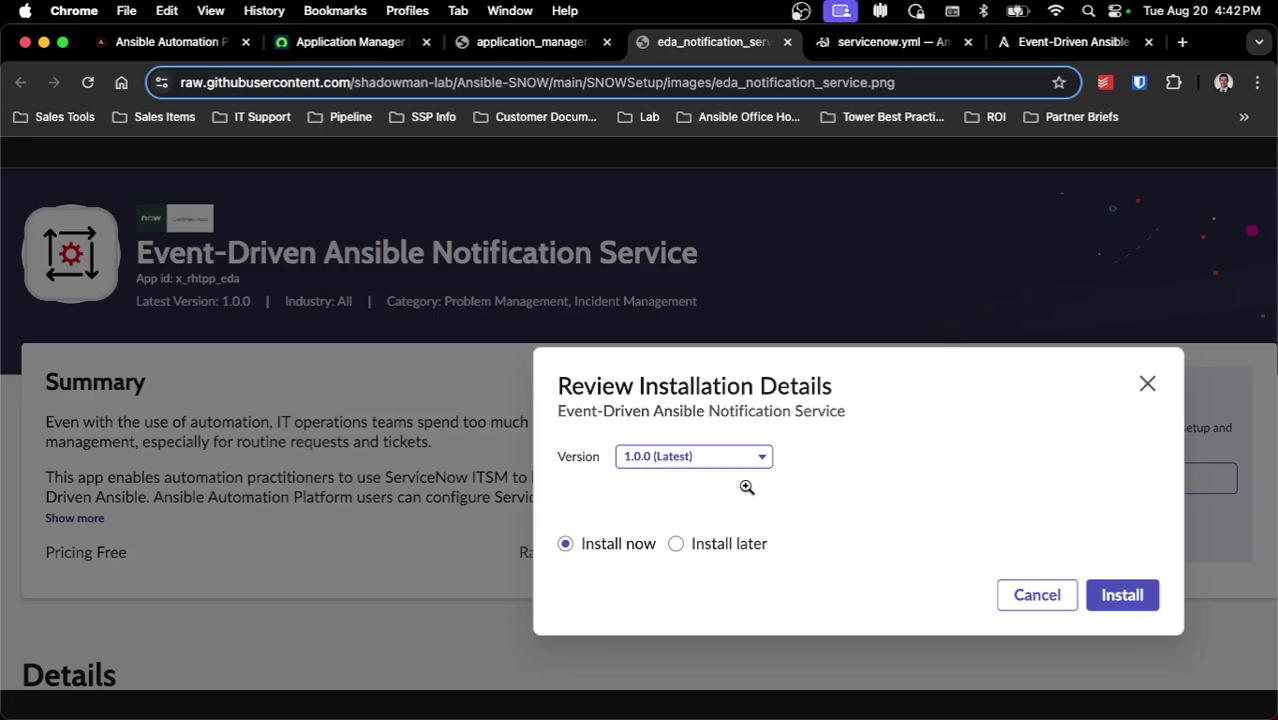
pyautogui.click(350, 42)
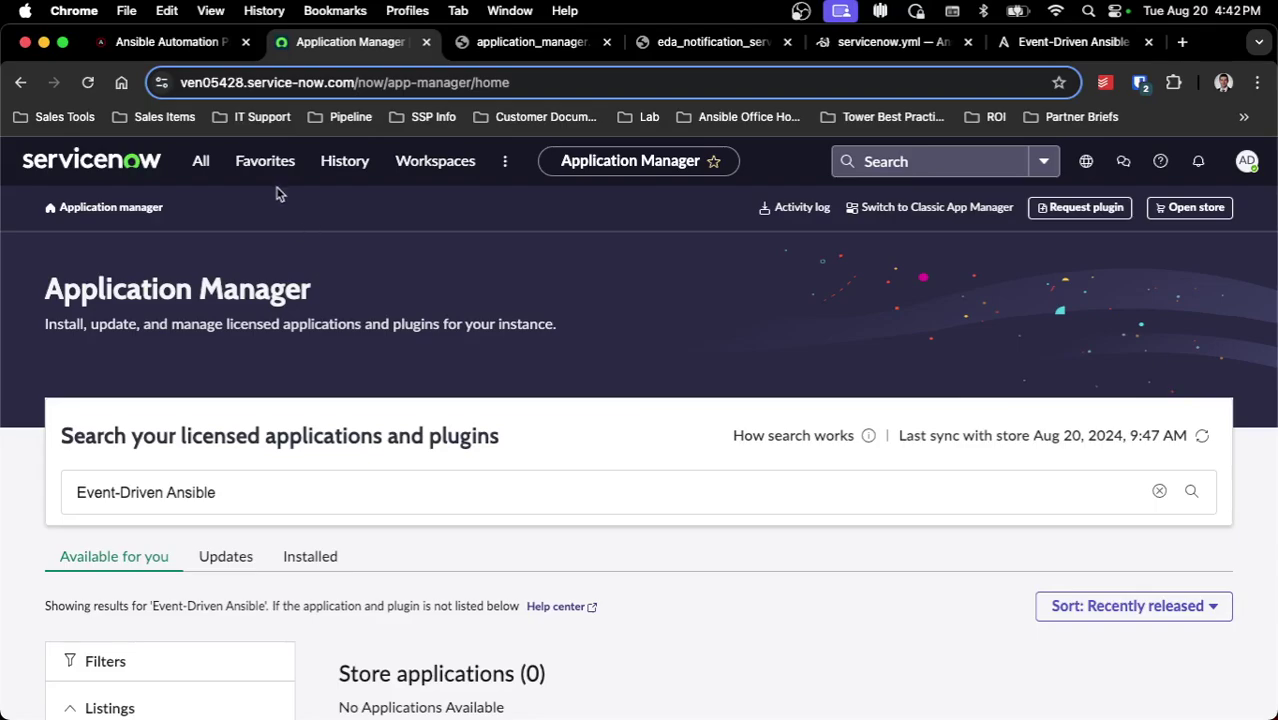
# - Filter the ServiceNow navigator for users and open the Users list
pyautogui.click(201, 160)
pyautogui.doubleClick(217, 208)
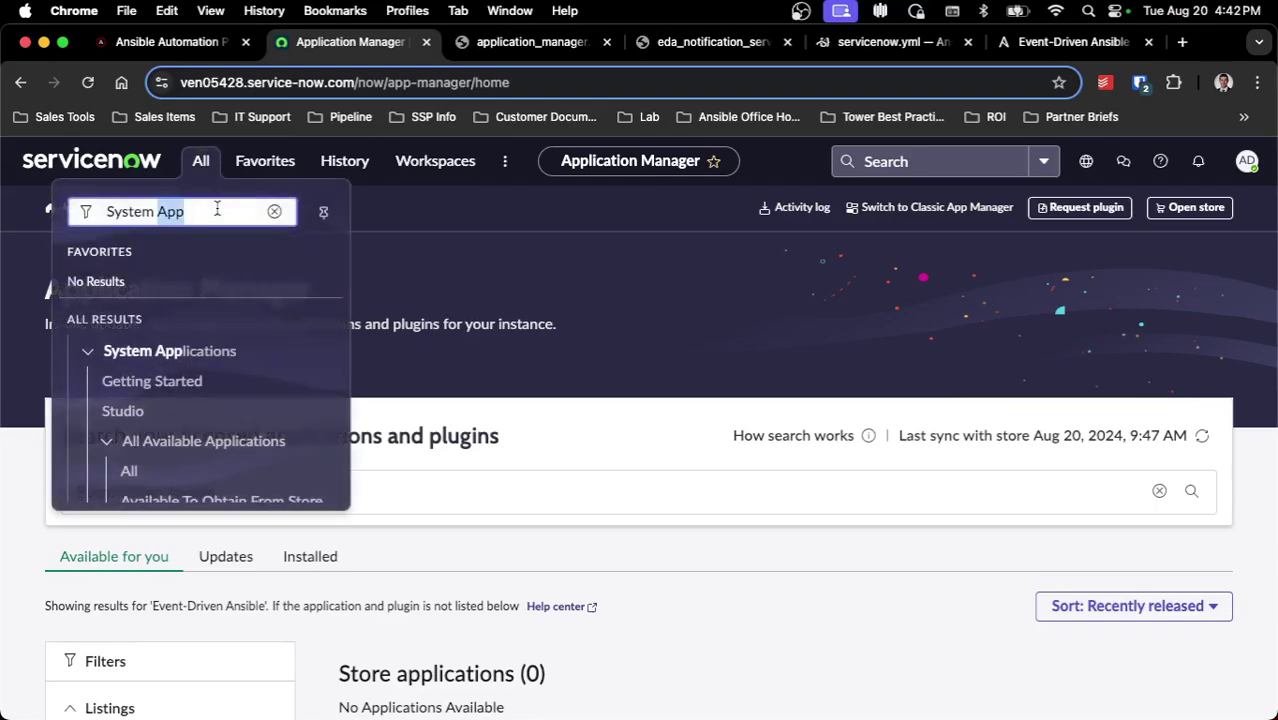
pyautogui.press('BackSpace')
pyautogui.press('BackSpace')
pyautogui.press('BackSpace')
pyautogui.press('BackSpace')
pyautogui.press('BackSpace')
pyautogui.press('BackSpace')
pyautogui.press('BackSpace')
pyautogui.press('BackSpace')
pyautogui.write('users')
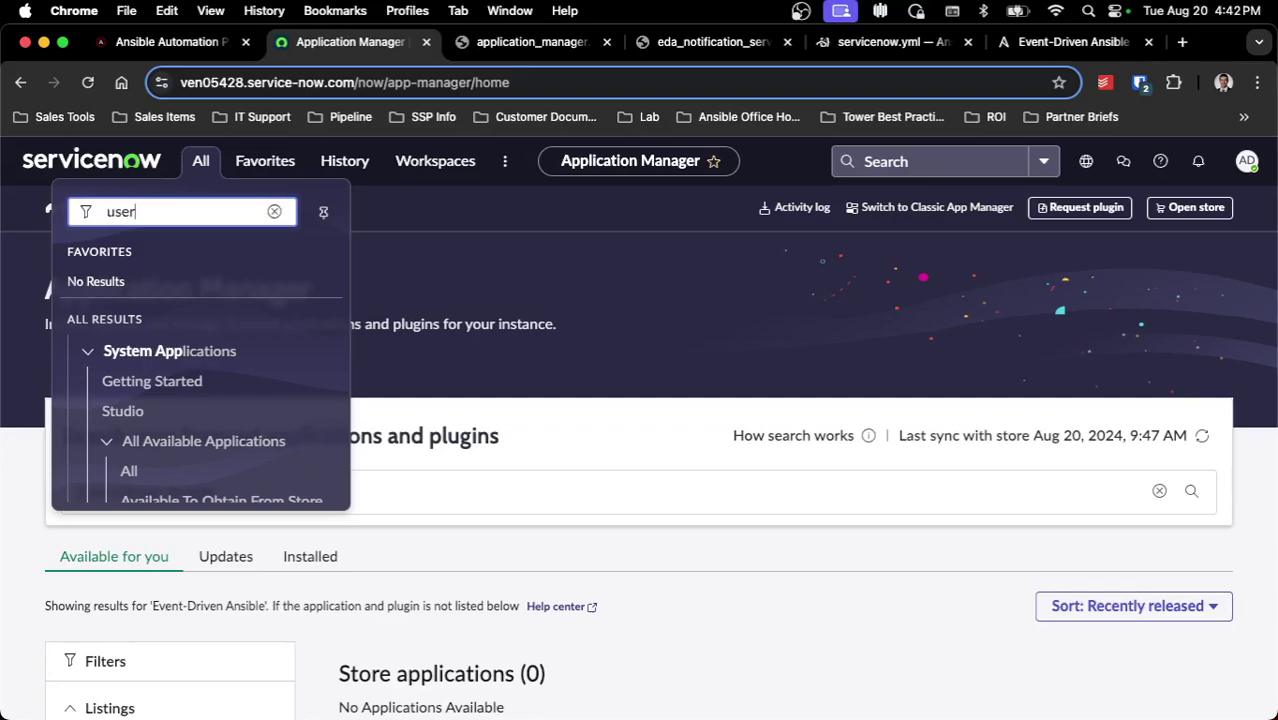
pyautogui.scroll(-3, 208, 391)
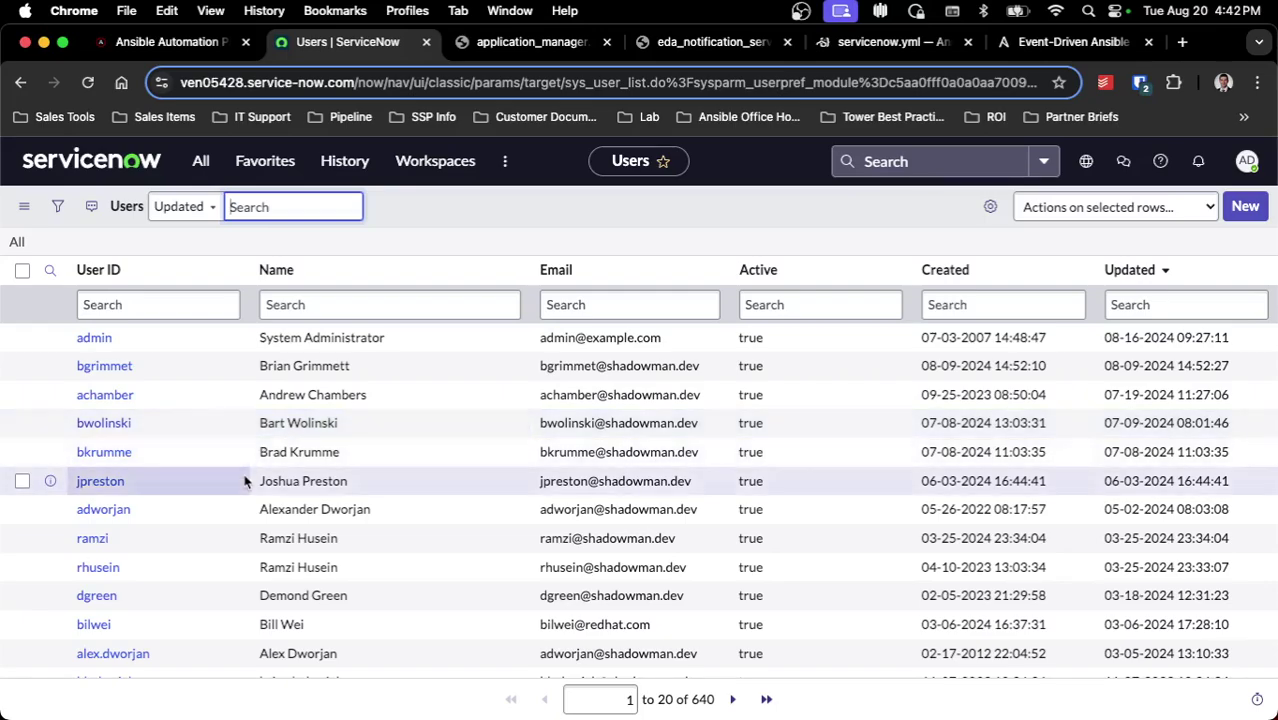
# - Open the record of the user who configures event notifications and examine the assigned roles in the role membership editor
pyautogui.scroll(-1, 150, 510)
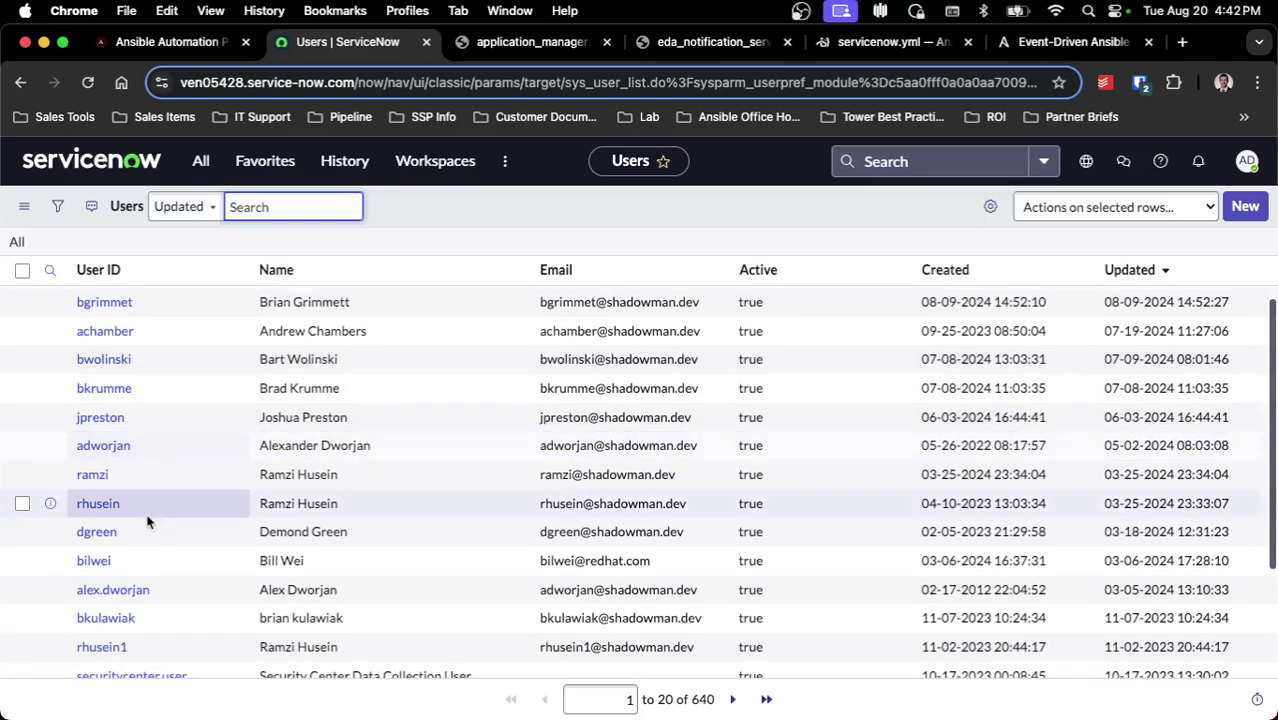
pyautogui.click(124, 597)
pyautogui.scroll(-3, 580, 470)
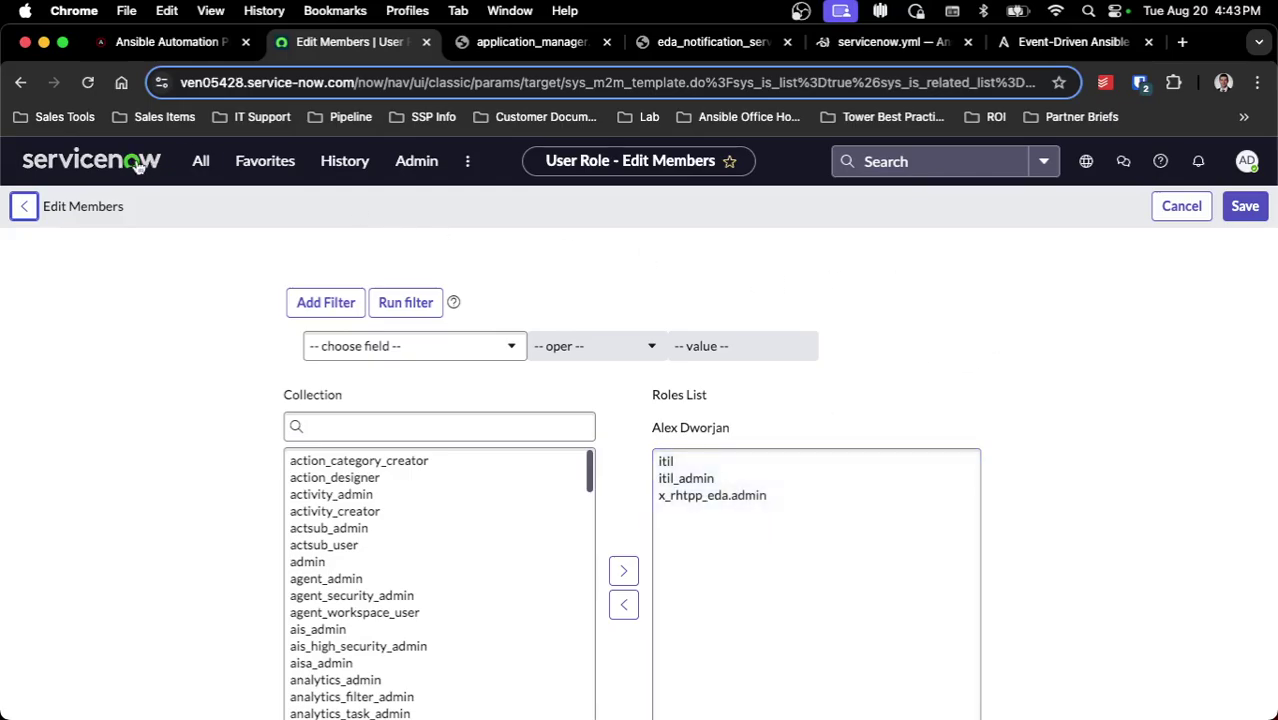
# - Log out of the current ServiceNow account and log in with the user name and password of the user holding the x_rhtpp_eda.admin role
pyautogui.click(90, 160)
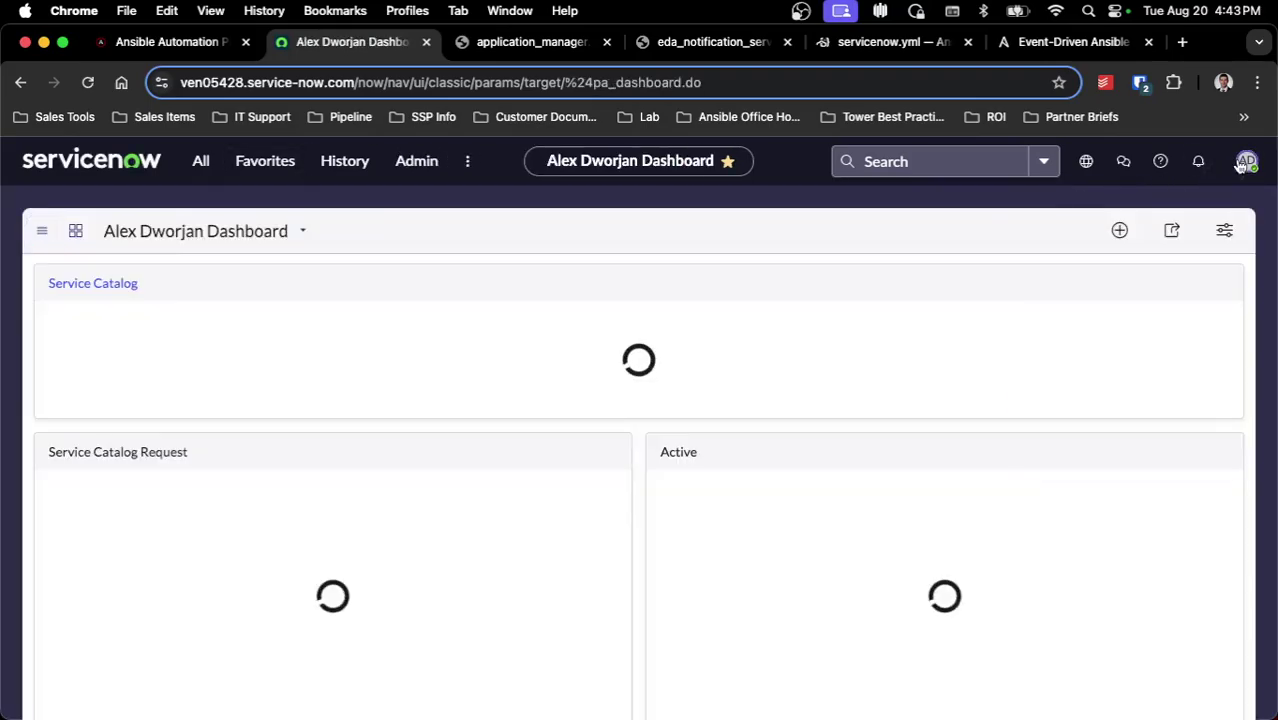
pyautogui.click(1246, 161)
pyautogui.click(1128, 435)
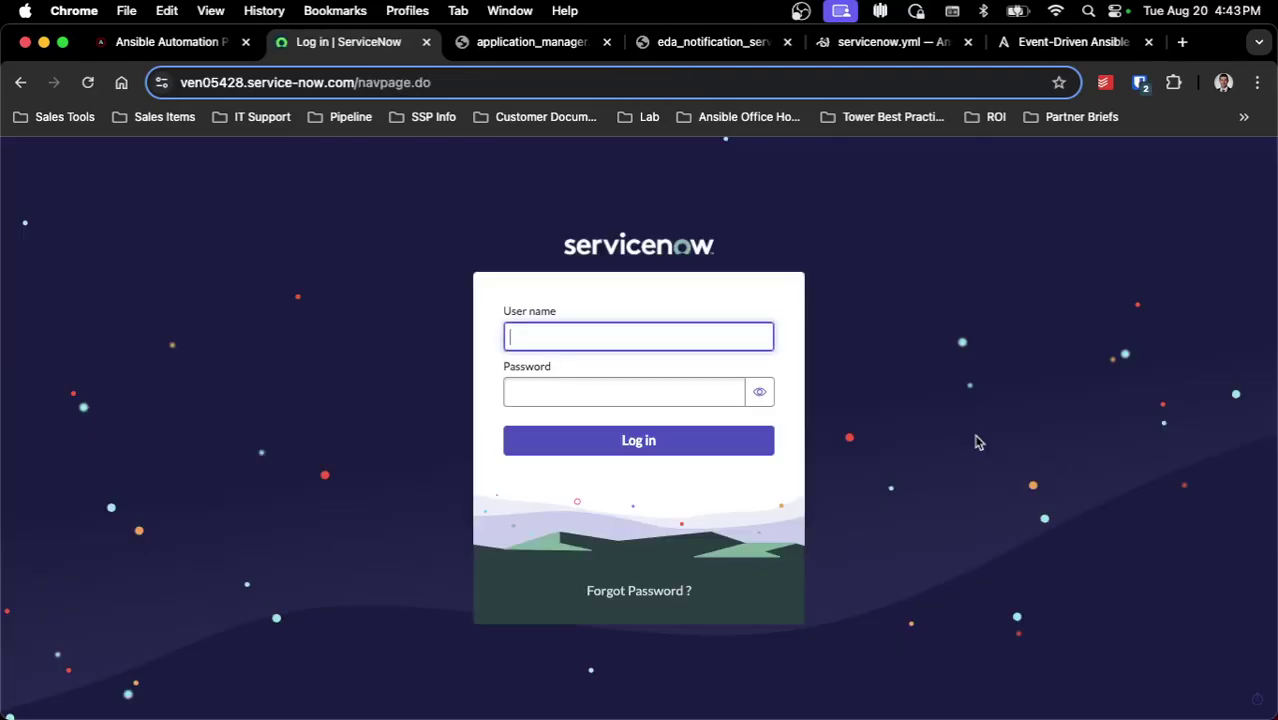
pyautogui.press('Return')
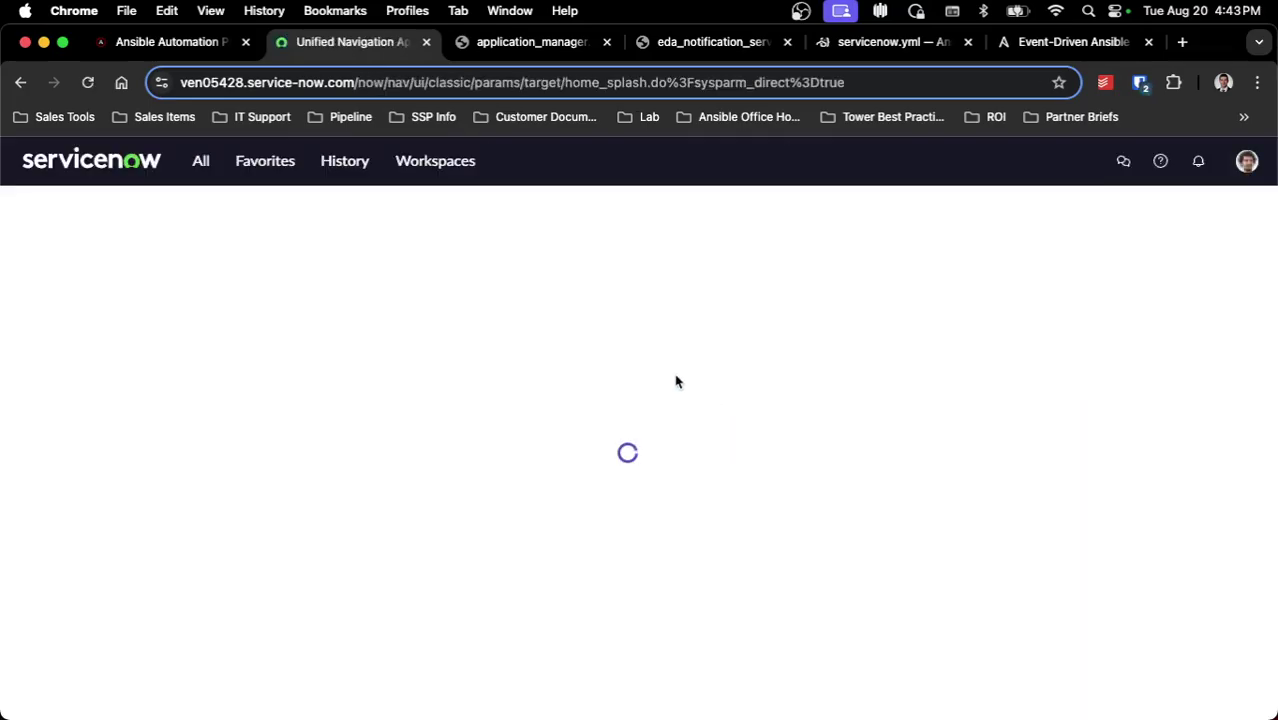
# - Open the favorite Event-Driven Ansible Notifications properties and enable monitoring of the Incident table for When Created
pyautogui.click(265, 161)
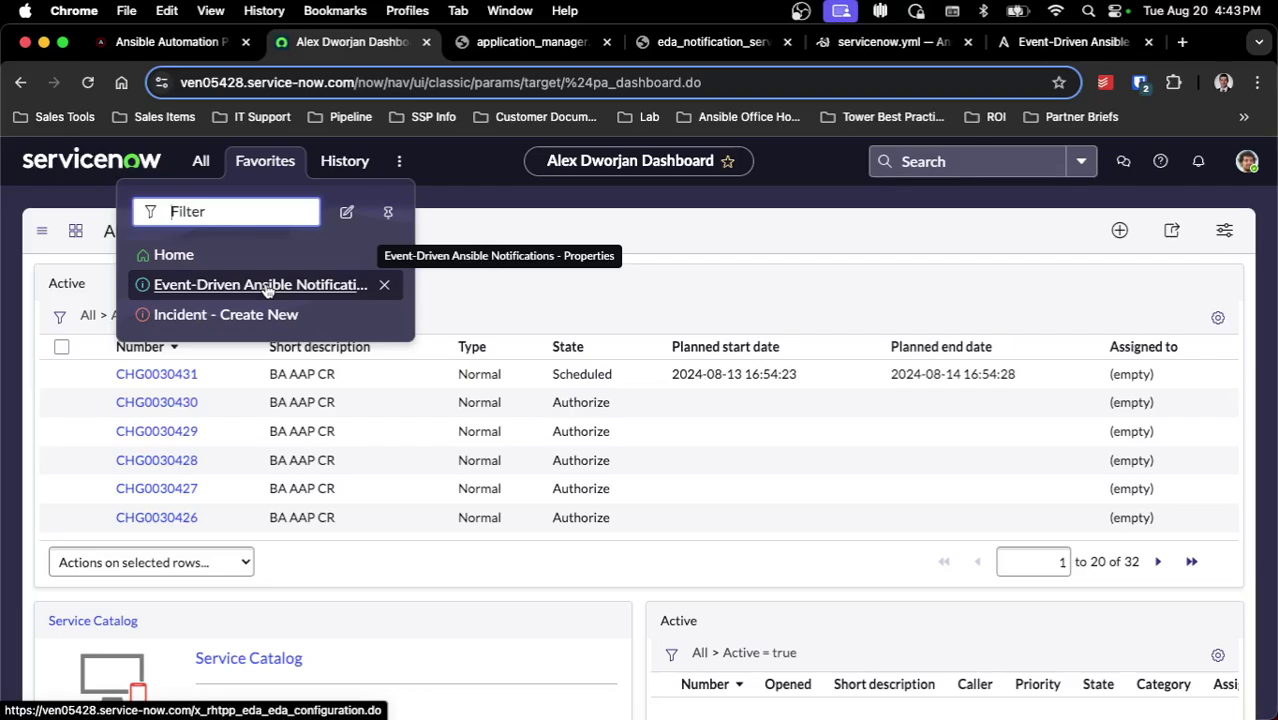
pyautogui.click(267, 286)
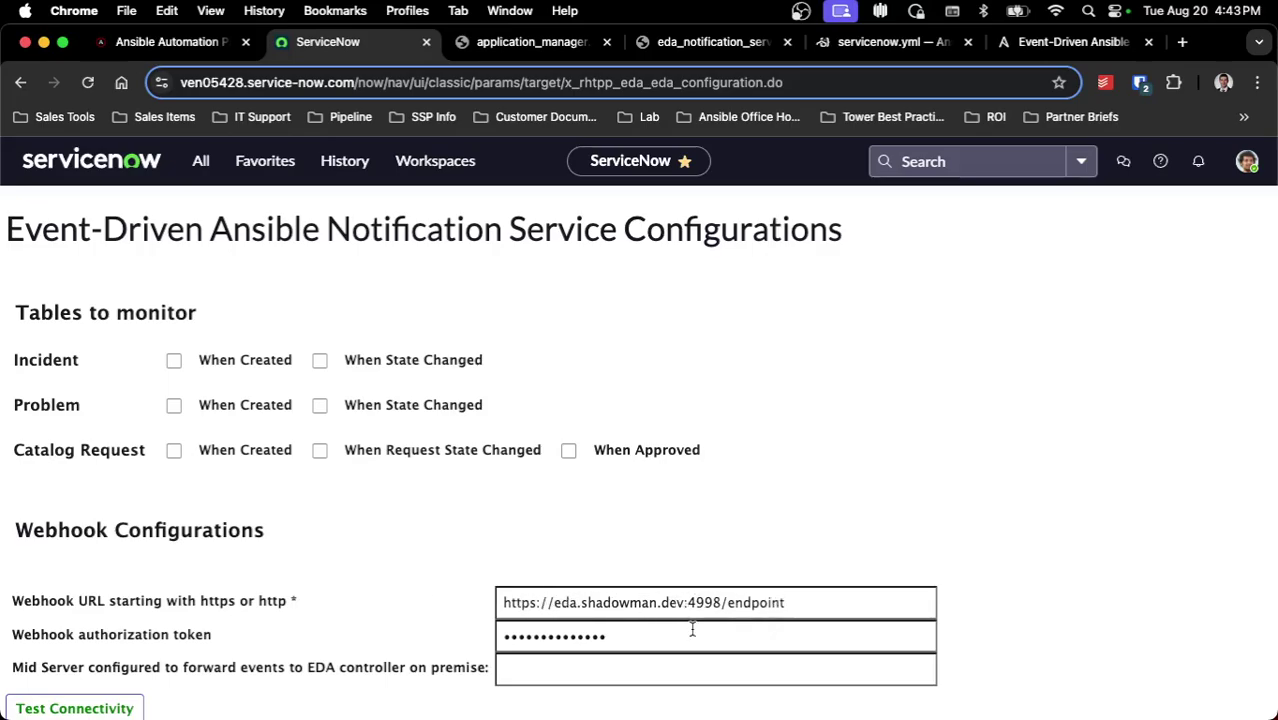
pyautogui.scroll(-1, 641, 602)
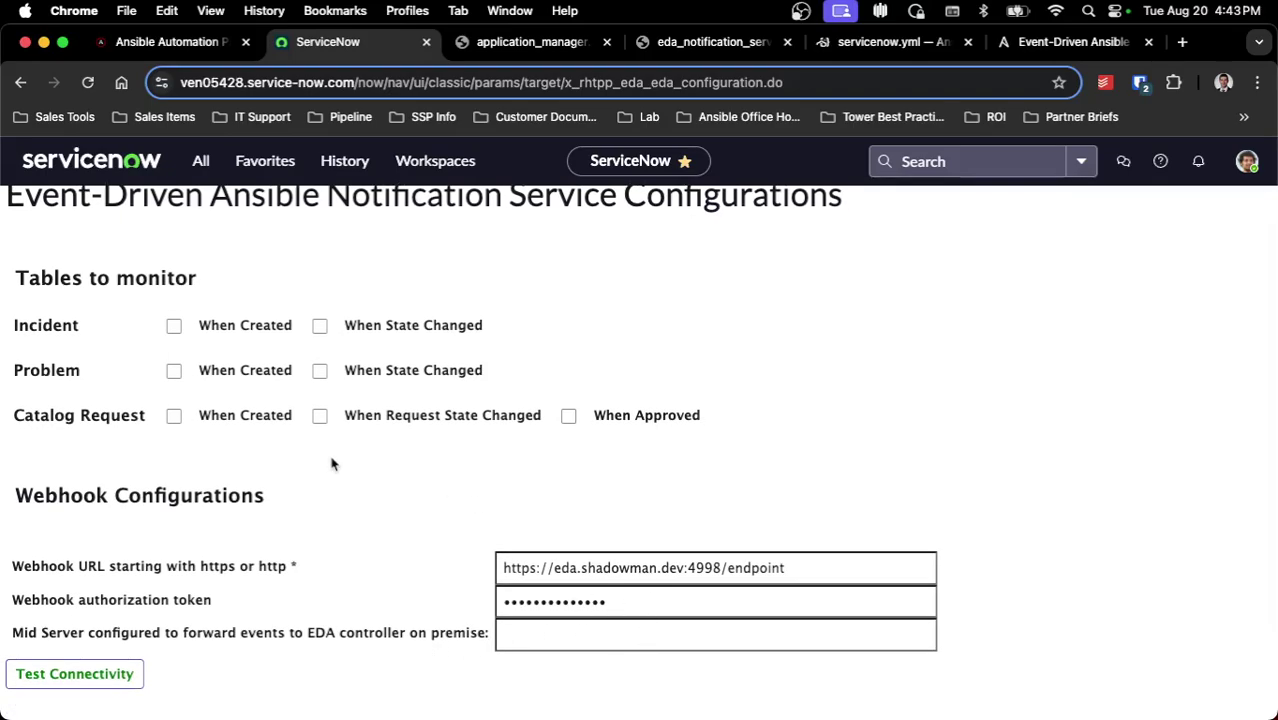
pyautogui.click(174, 327)
pyautogui.scroll(-3, 362, 452)
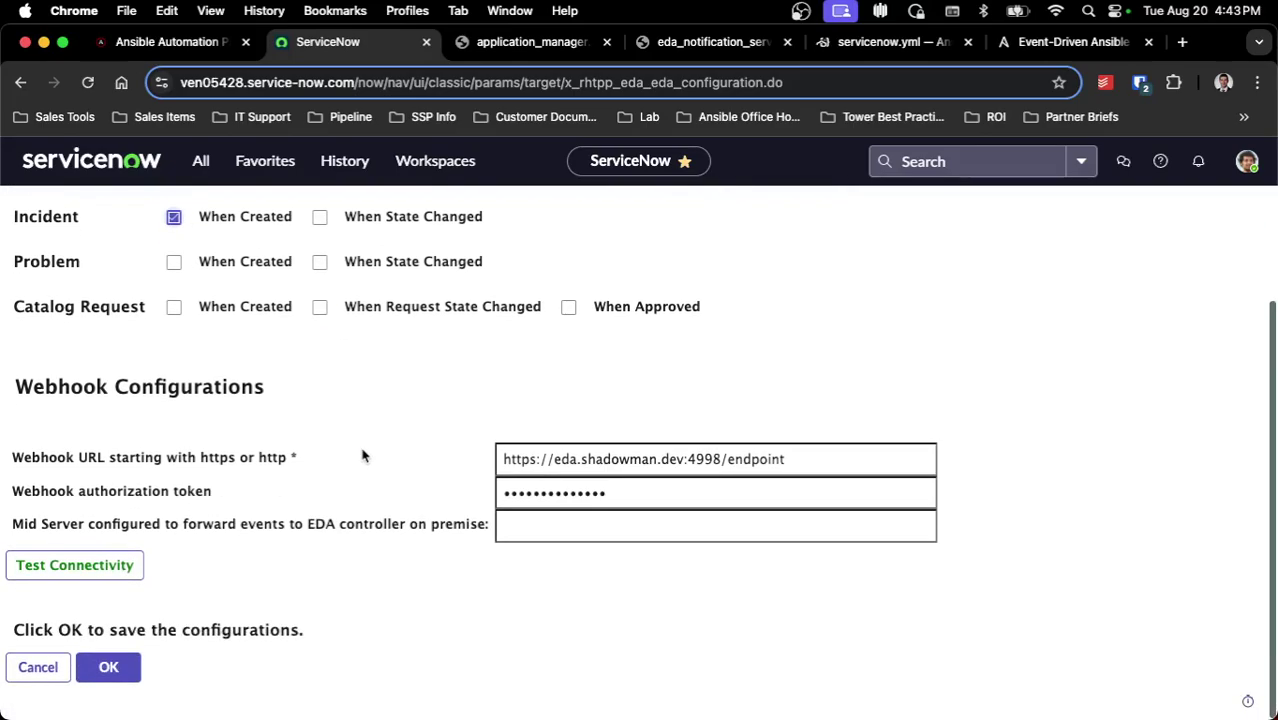
# - Test the webhook connectivity and inspect the Output ServiceNow Information webhook event in the Event-Driven Ansible controller's rule audit
pyautogui.click(122, 567)
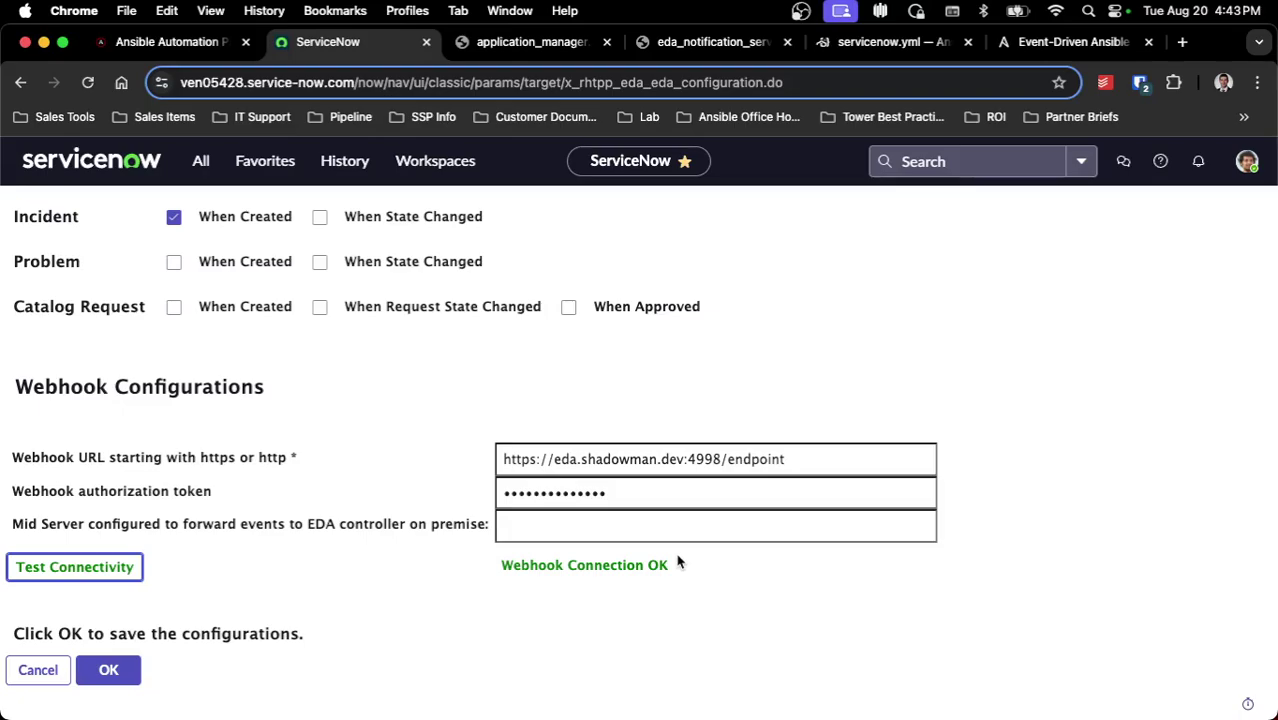
pyautogui.click(1085, 44)
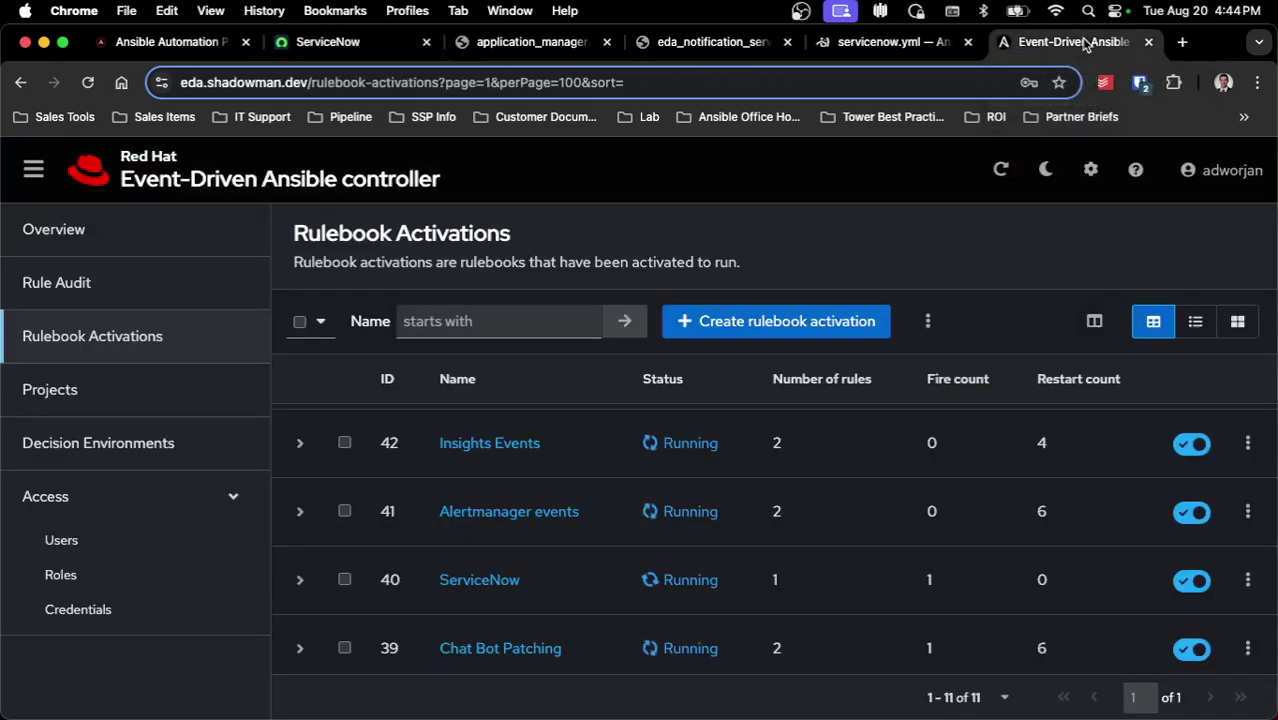
pyautogui.click(170, 303)
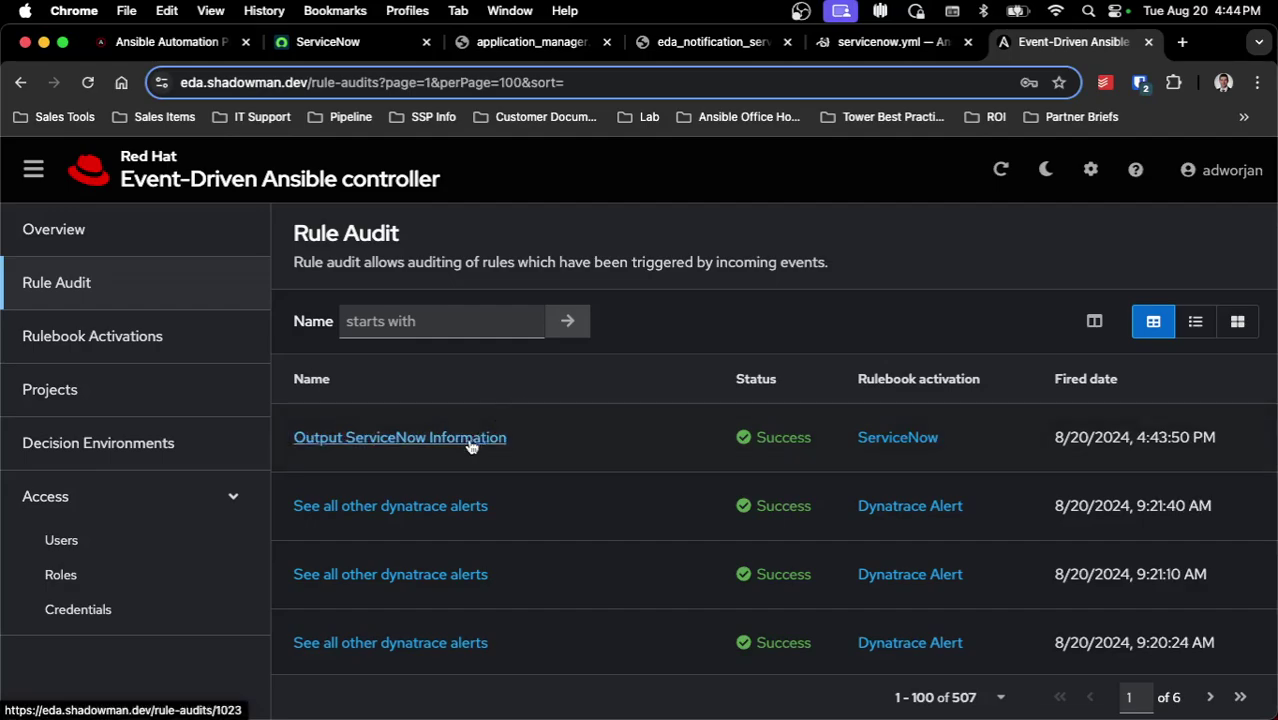
pyautogui.click(485, 439)
pyautogui.click(568, 306)
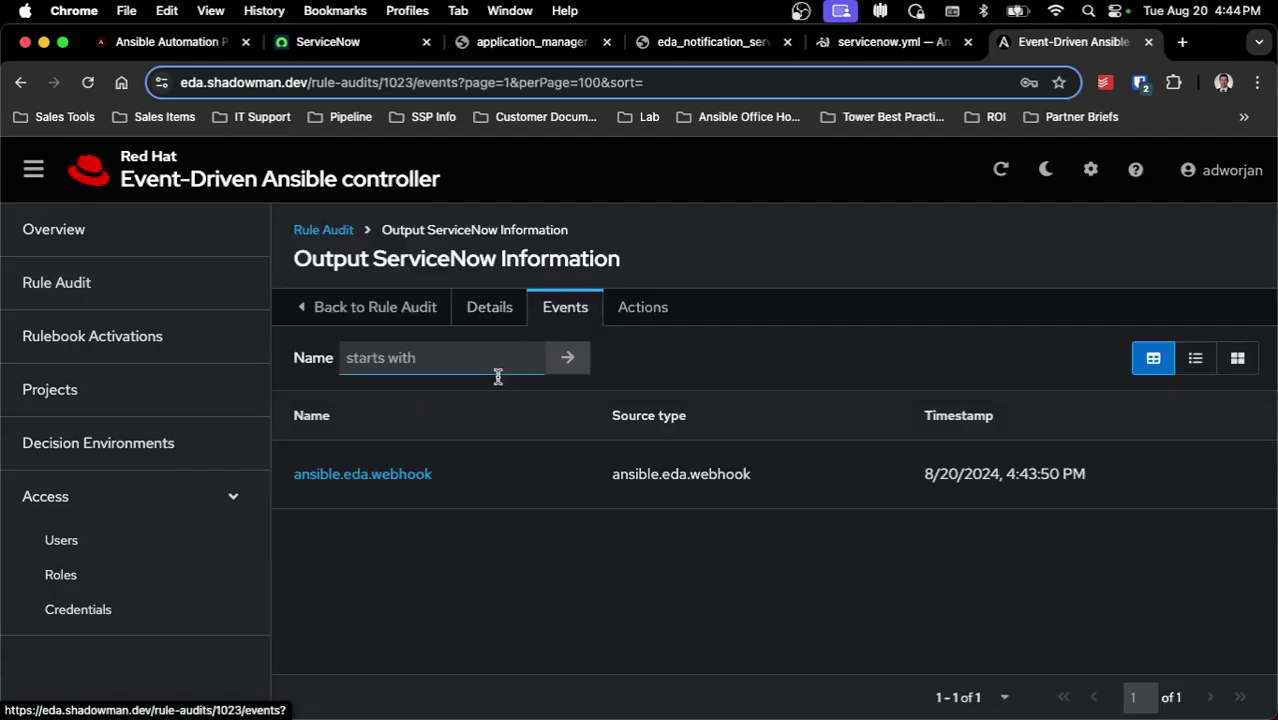
pyautogui.click(400, 475)
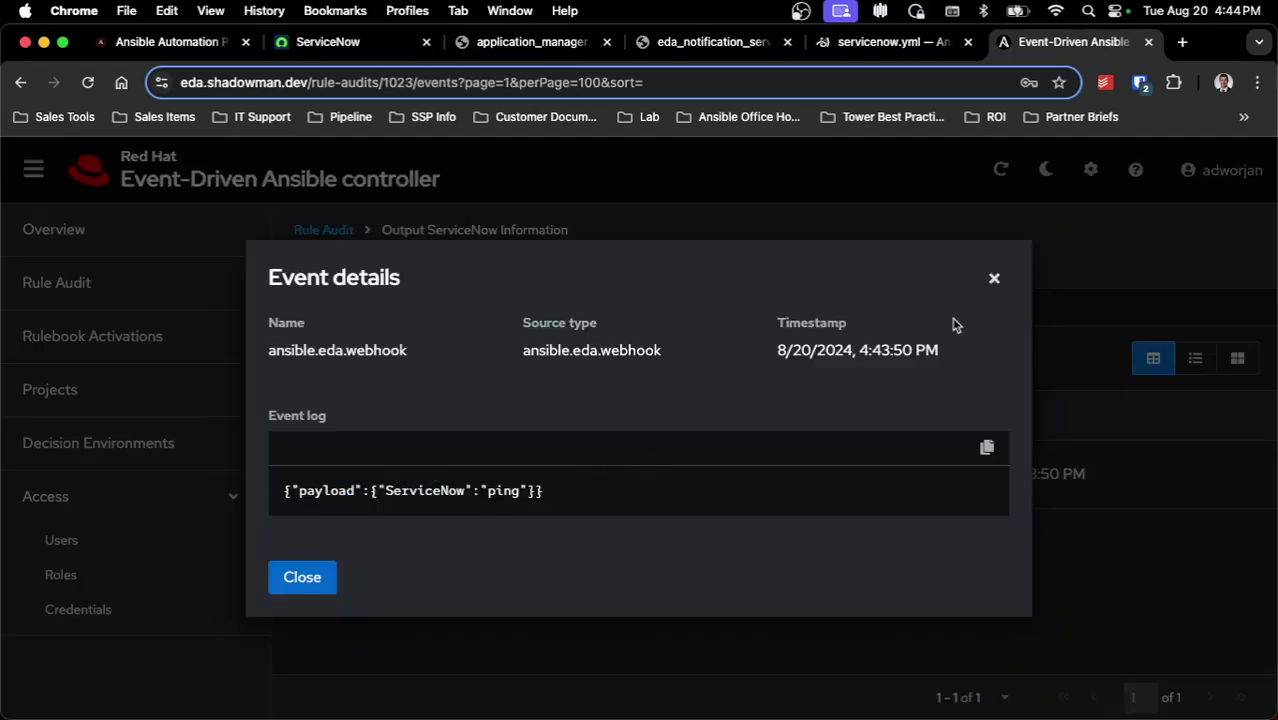
pyautogui.click(994, 278)
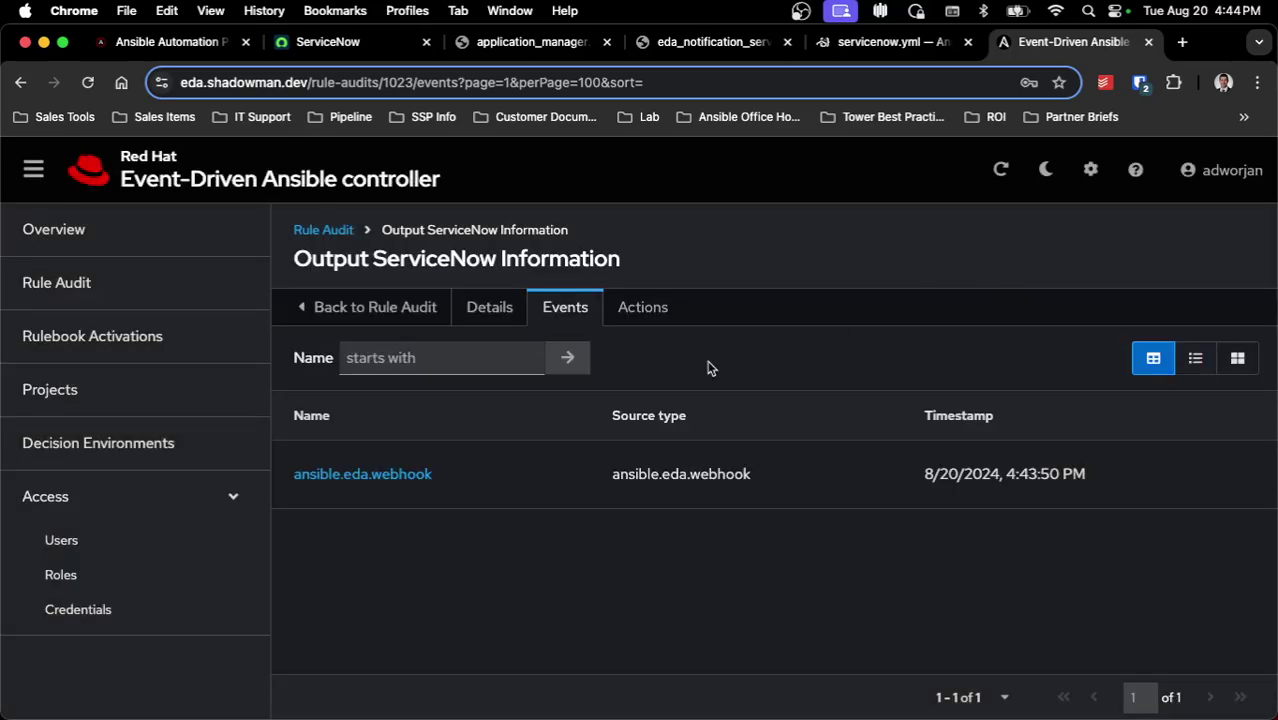
# - Examine the servicenow.yml rulebook's event.meta condition in code-server and locate the ServiceNow activation in the Event-Driven Ansible controller
pyautogui.click(879, 45)
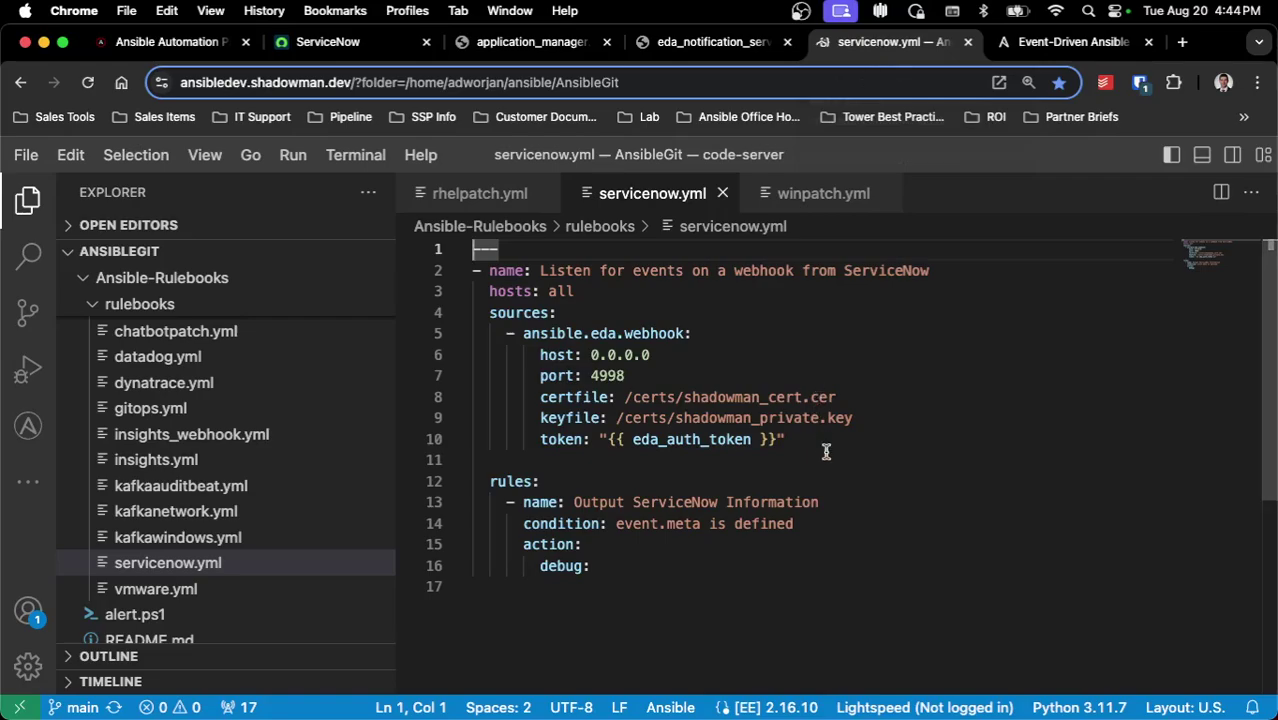
pyautogui.moveTo(617, 523); pyautogui.dragTo(844, 524)
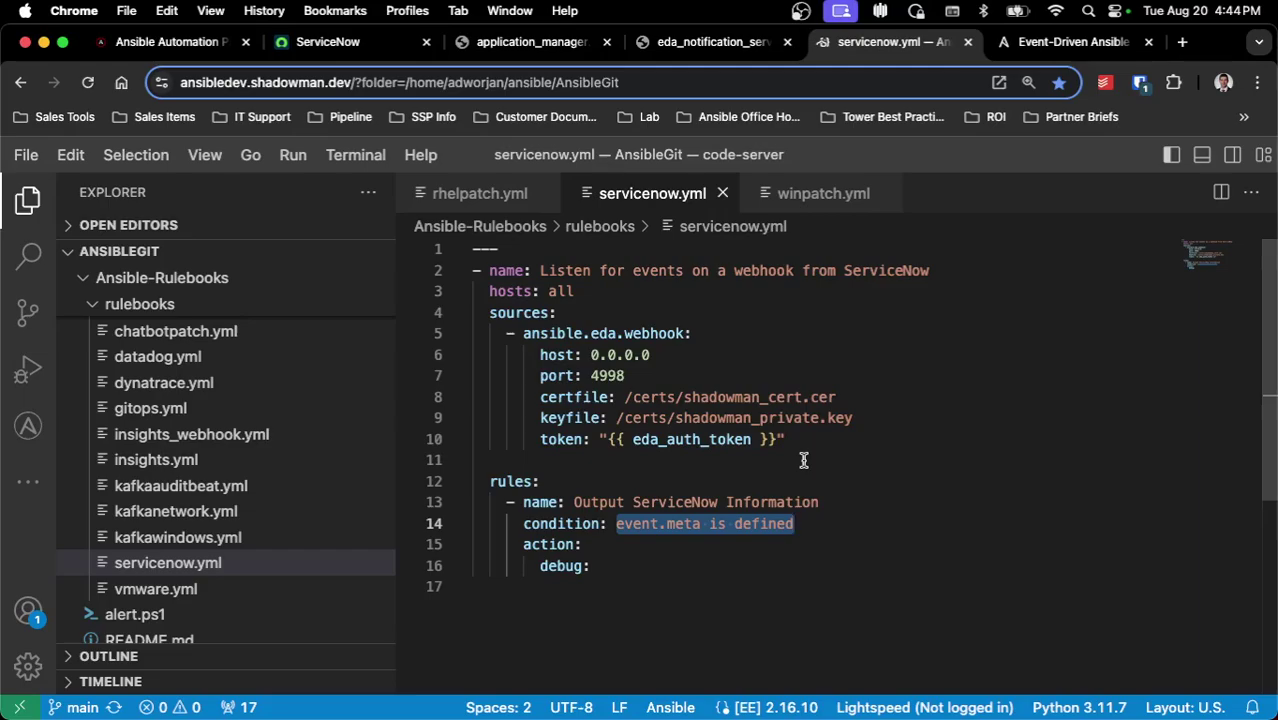
pyautogui.click(1060, 43)
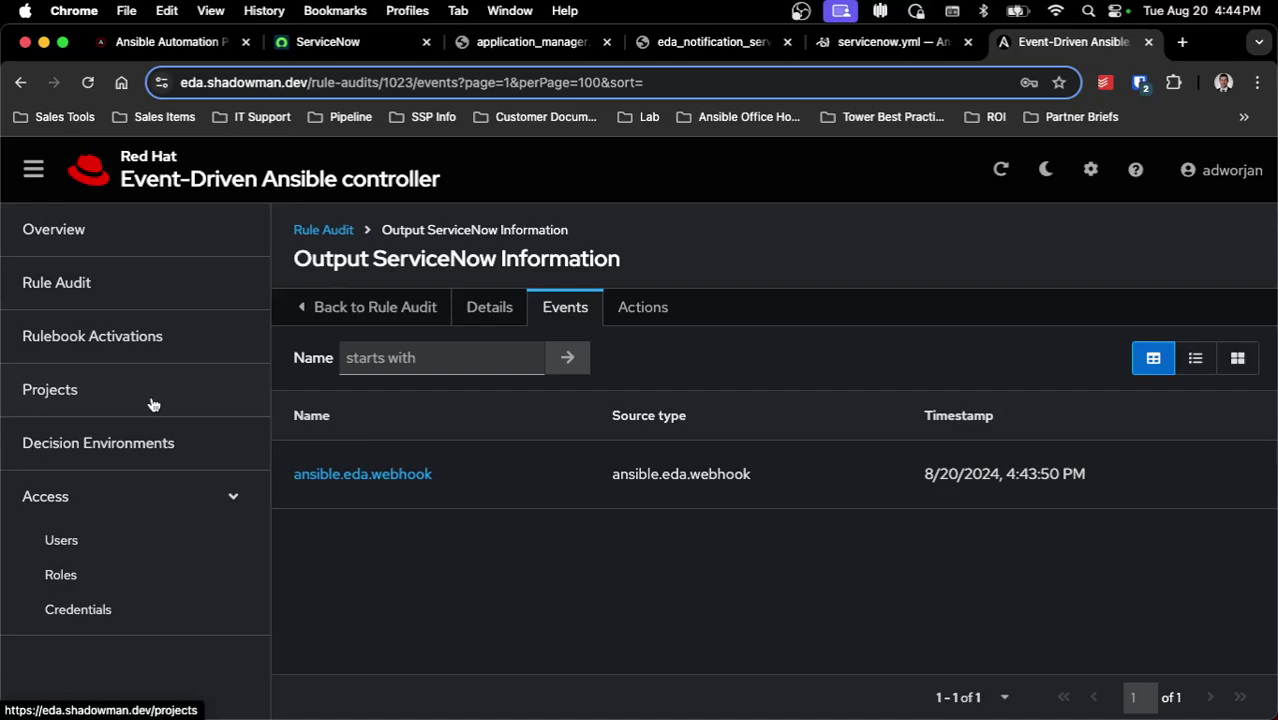
pyautogui.click(168, 331)
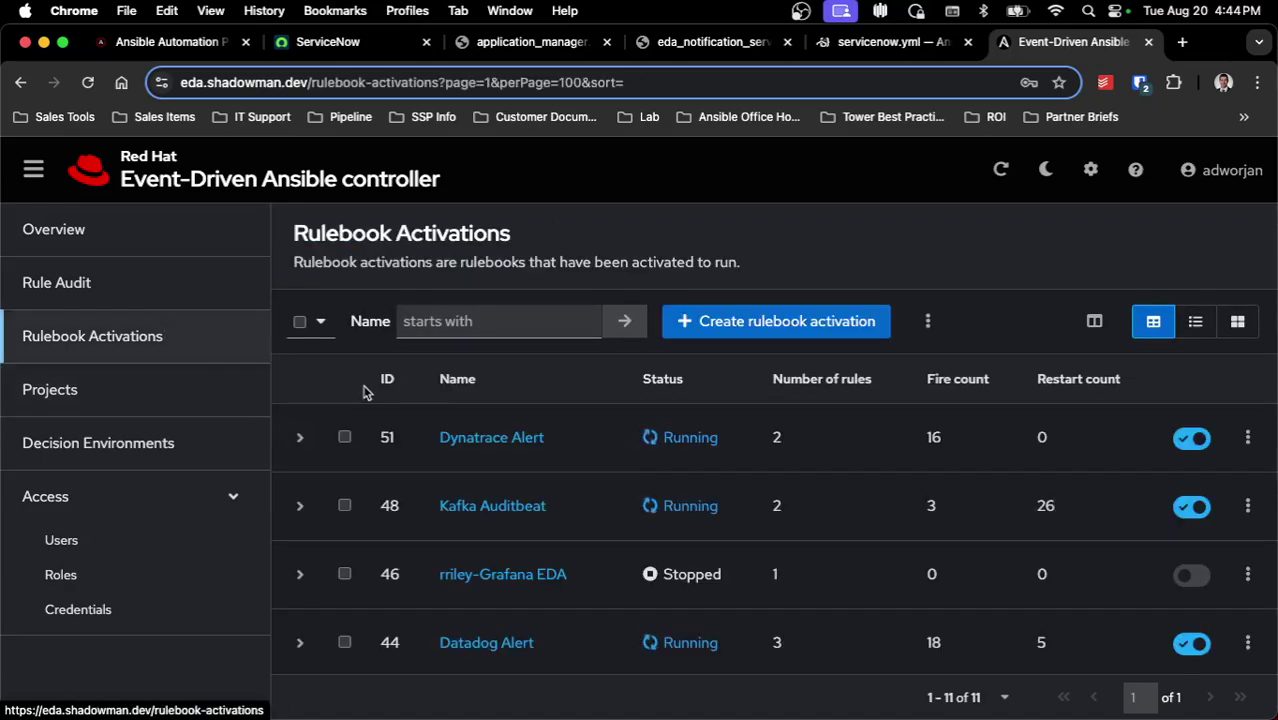
pyautogui.scroll(-3, 545, 485)
pyautogui.scroll(-3, 481, 586)
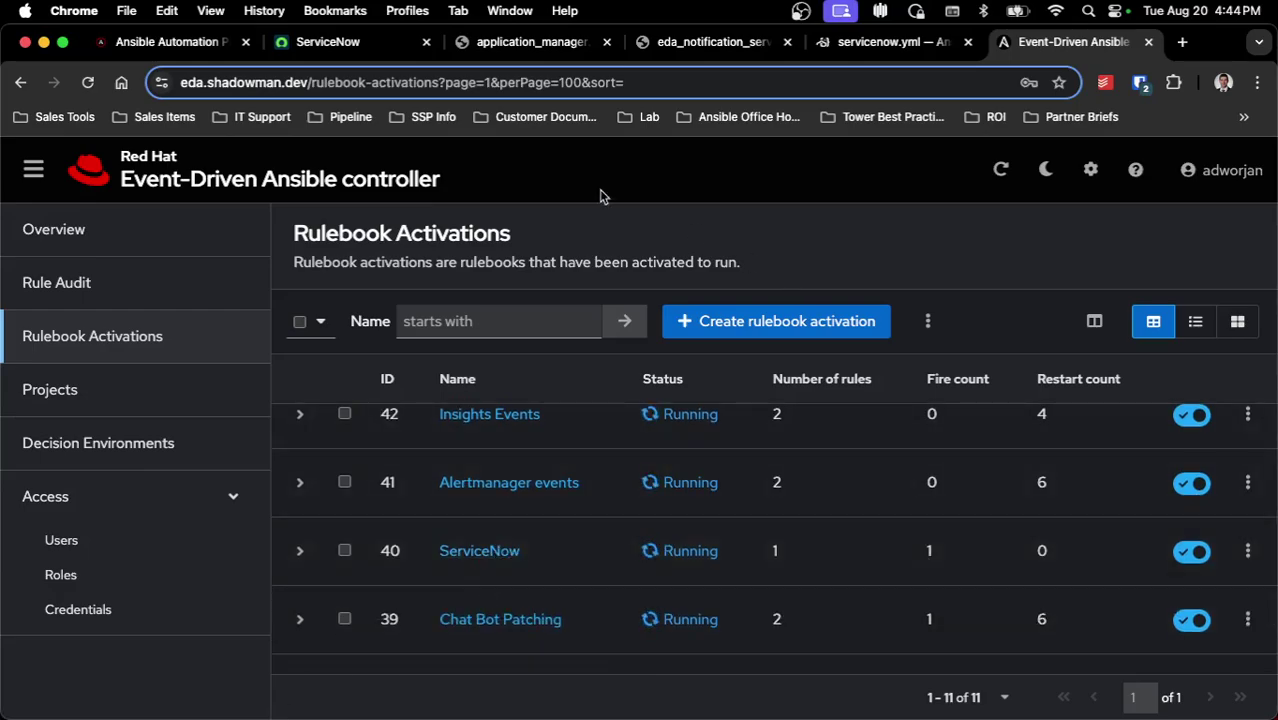
# - Switch back to ServiceNow and save the Event-Driven Ansible Notification Service configuration
pyautogui.click(398, 48)
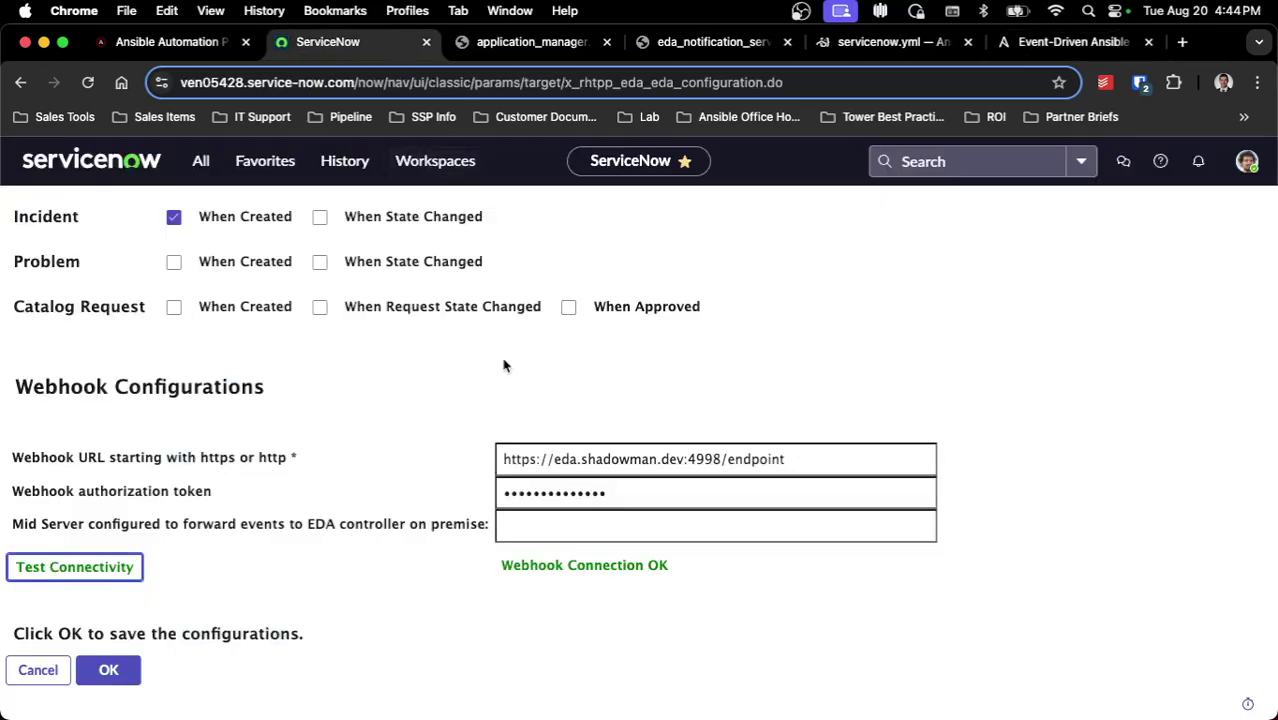
pyautogui.click(125, 673)
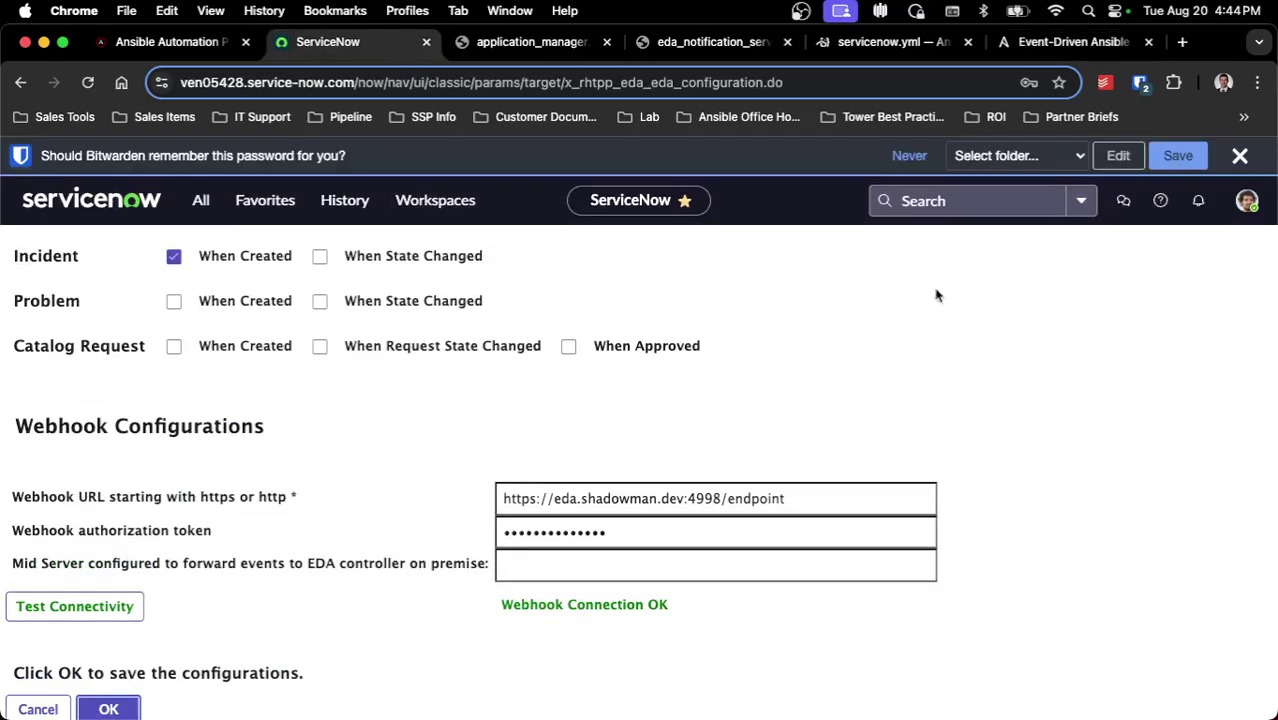
# - Log out of ServiceNow and log in with the original account's user name and password
pyautogui.click(1247, 201)
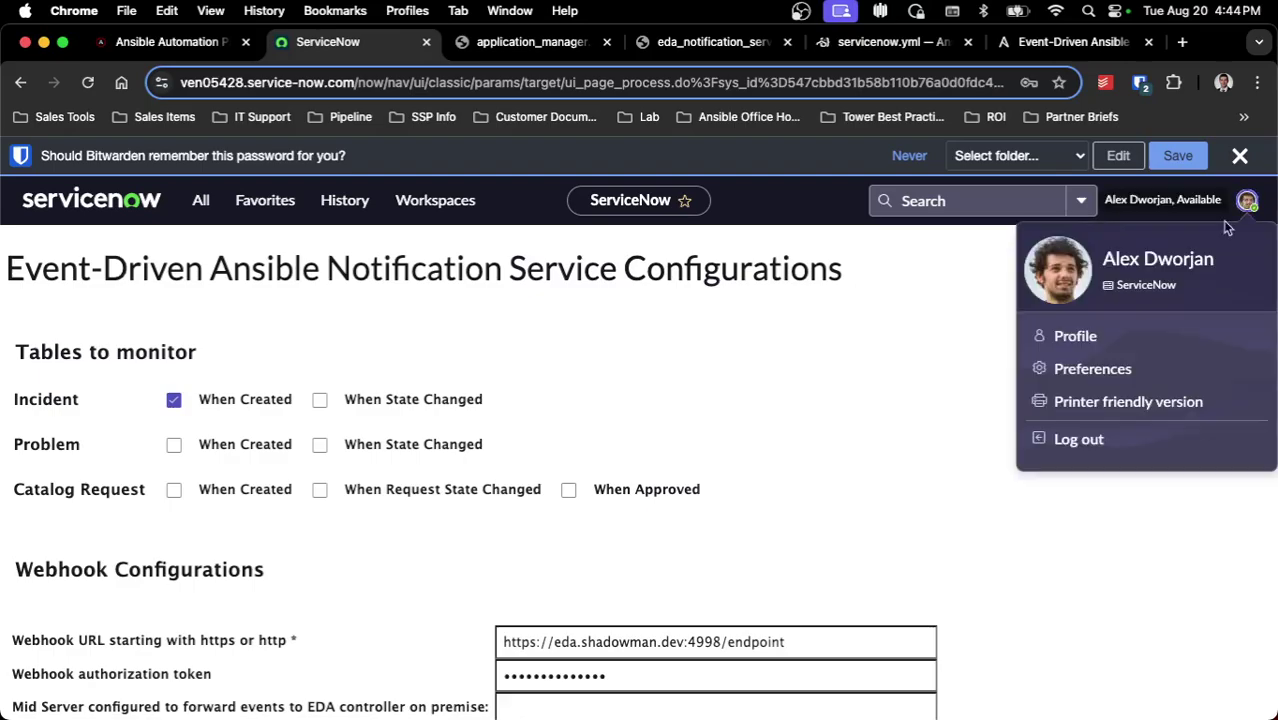
pyautogui.click(1118, 438)
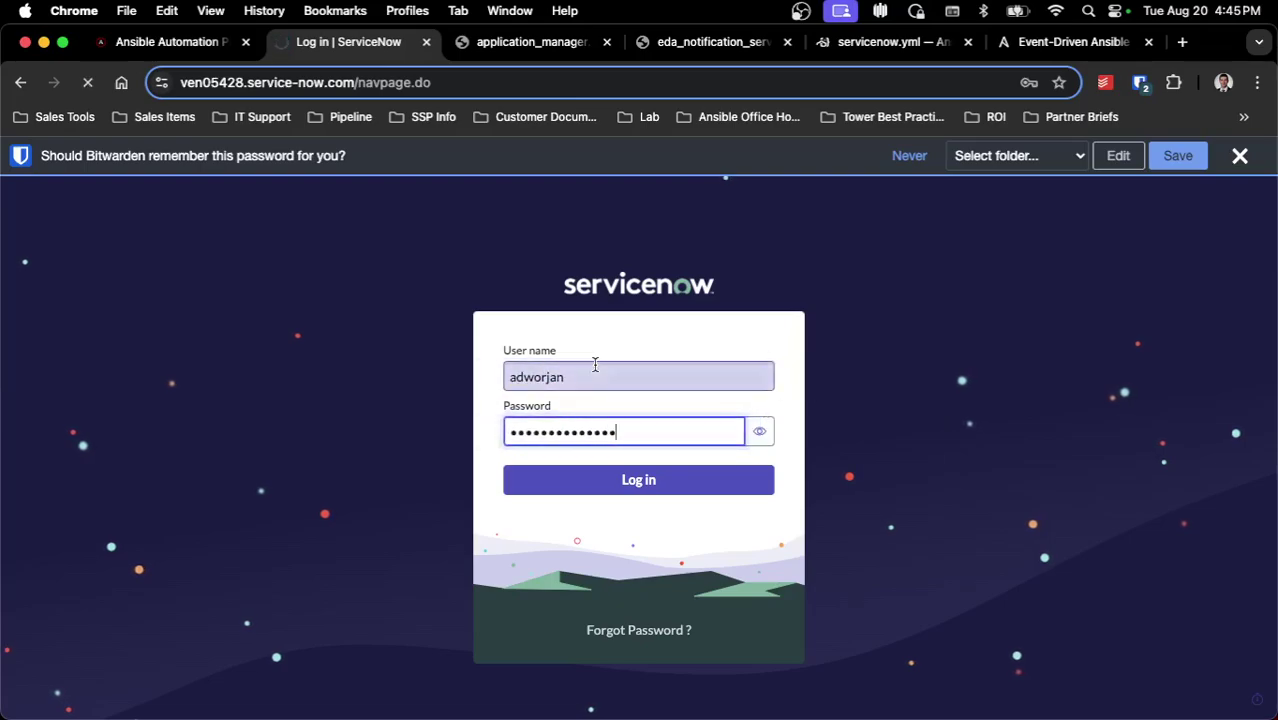
pyautogui.press('Return')
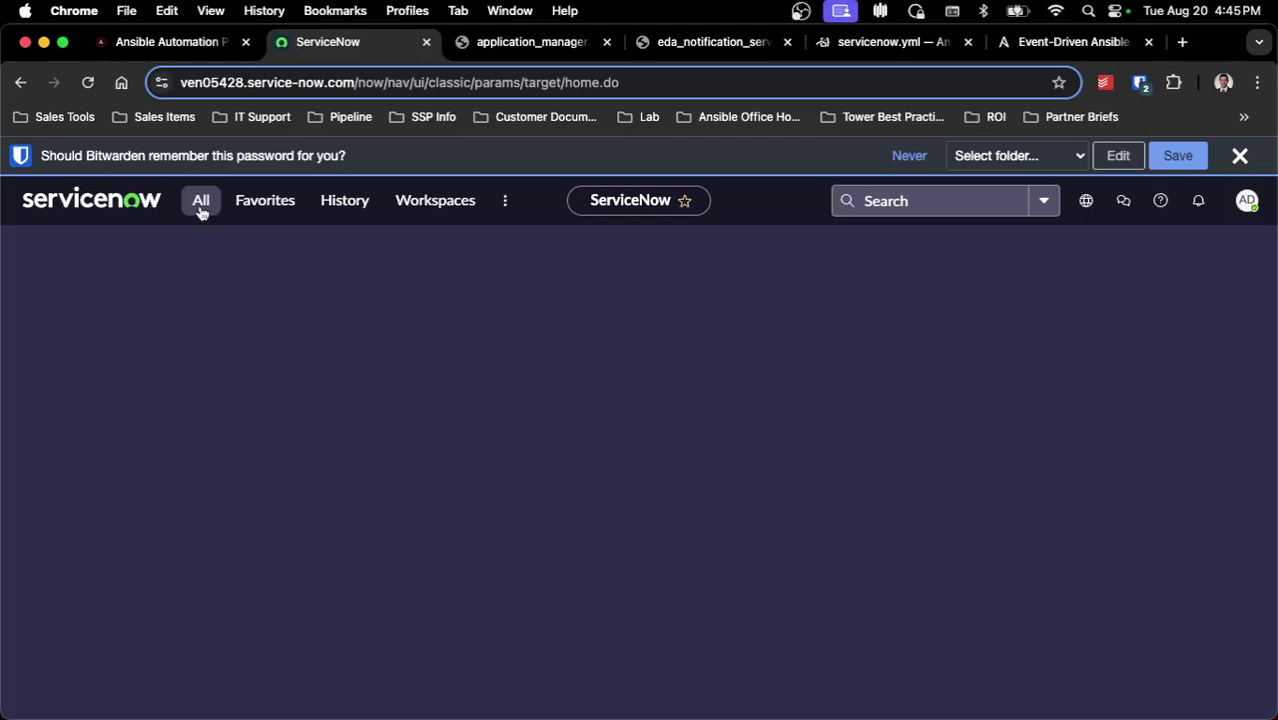
# - Start a new incident record and choose the logged-in account's user as the caller
pyautogui.click(200, 204)
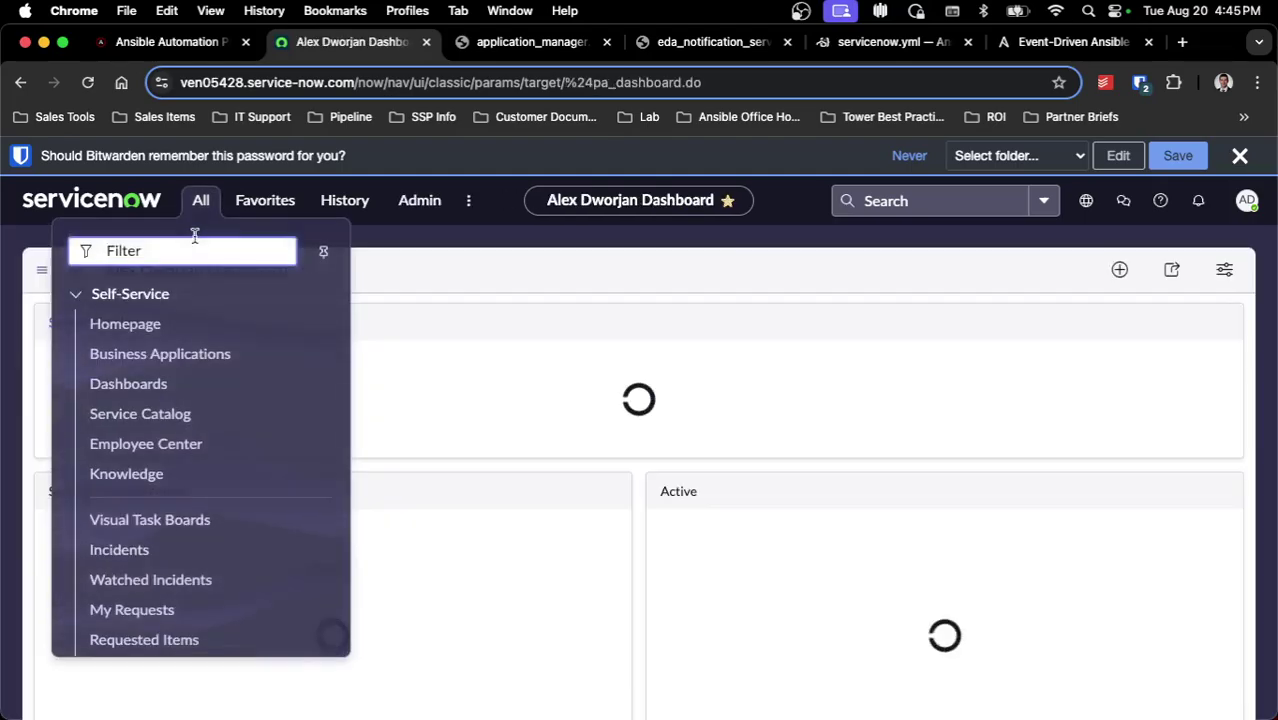
pyautogui.write('incident')
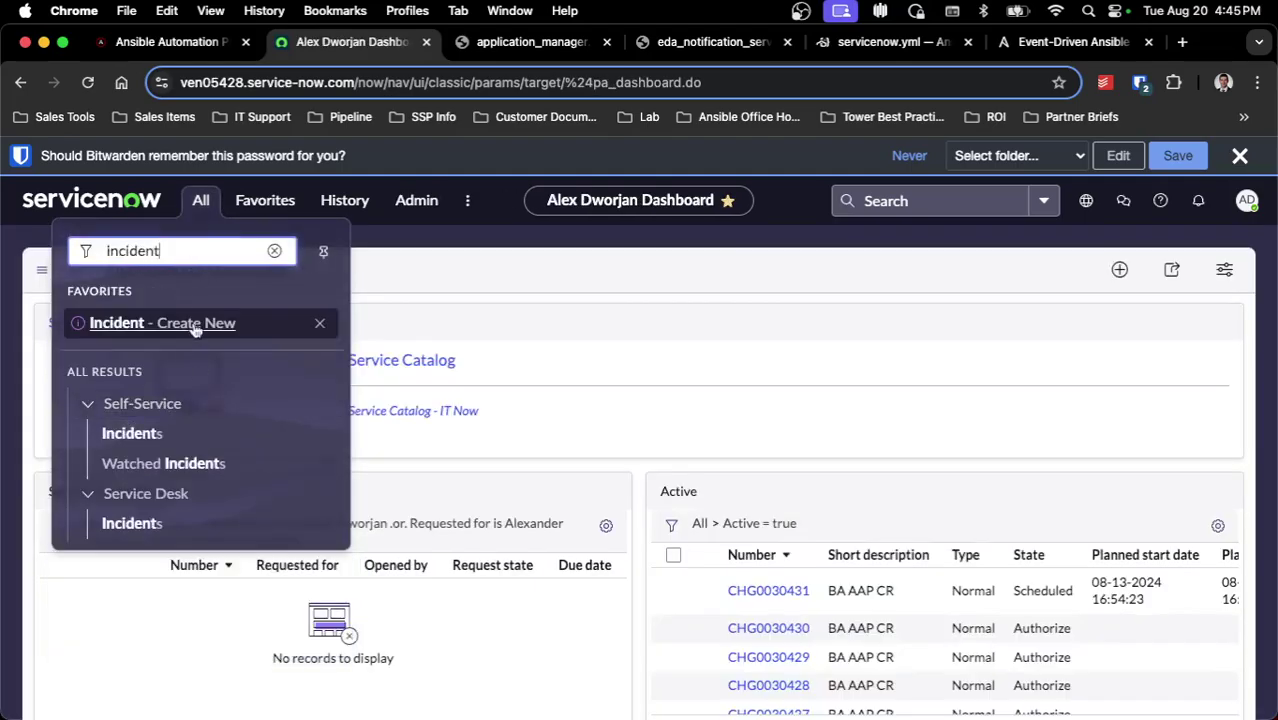
pyautogui.click(211, 326)
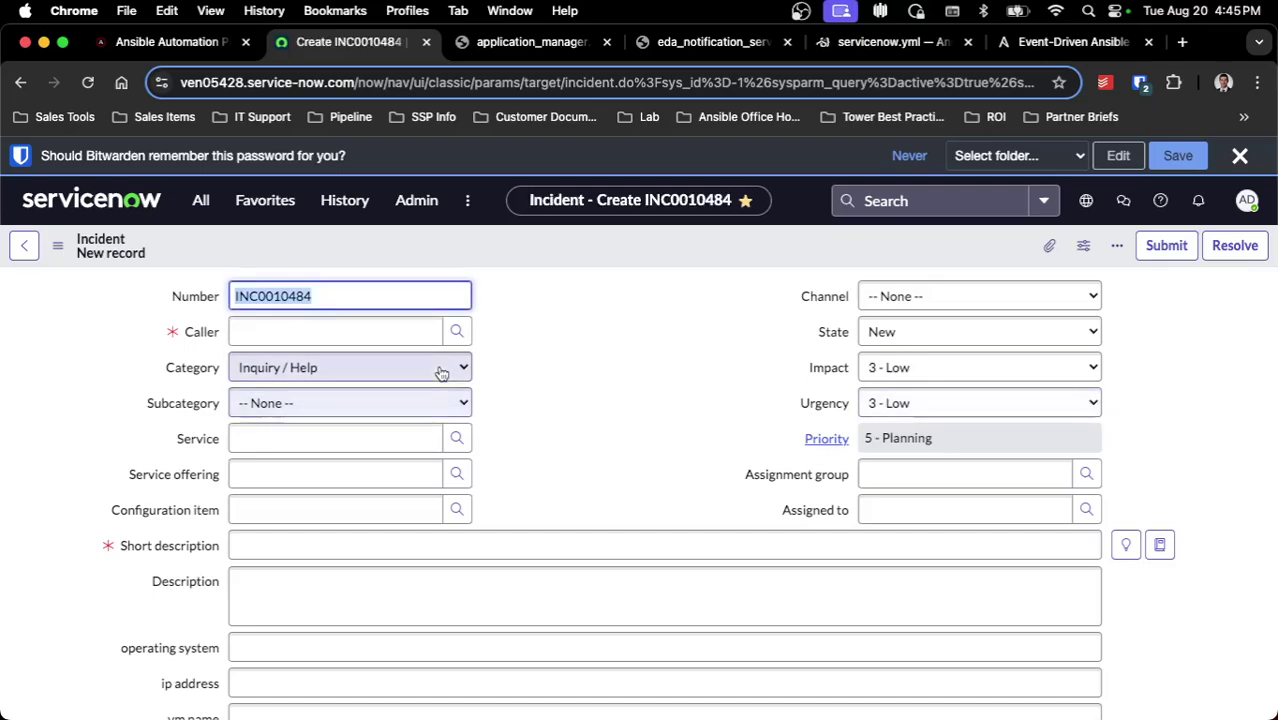
pyautogui.click(457, 333)
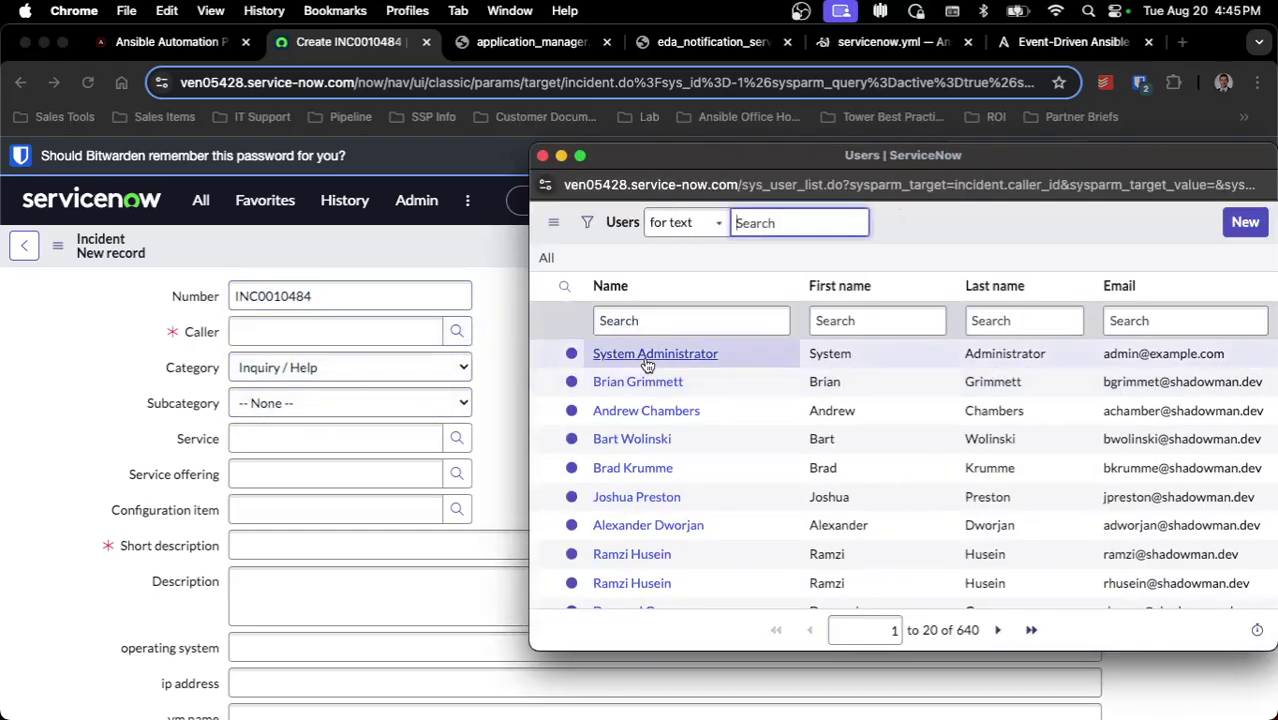
pyautogui.click(668, 535)
# - Set the incident's impact to 2 - Medium and its urgency to 1 - High
pyautogui.click(945, 369)
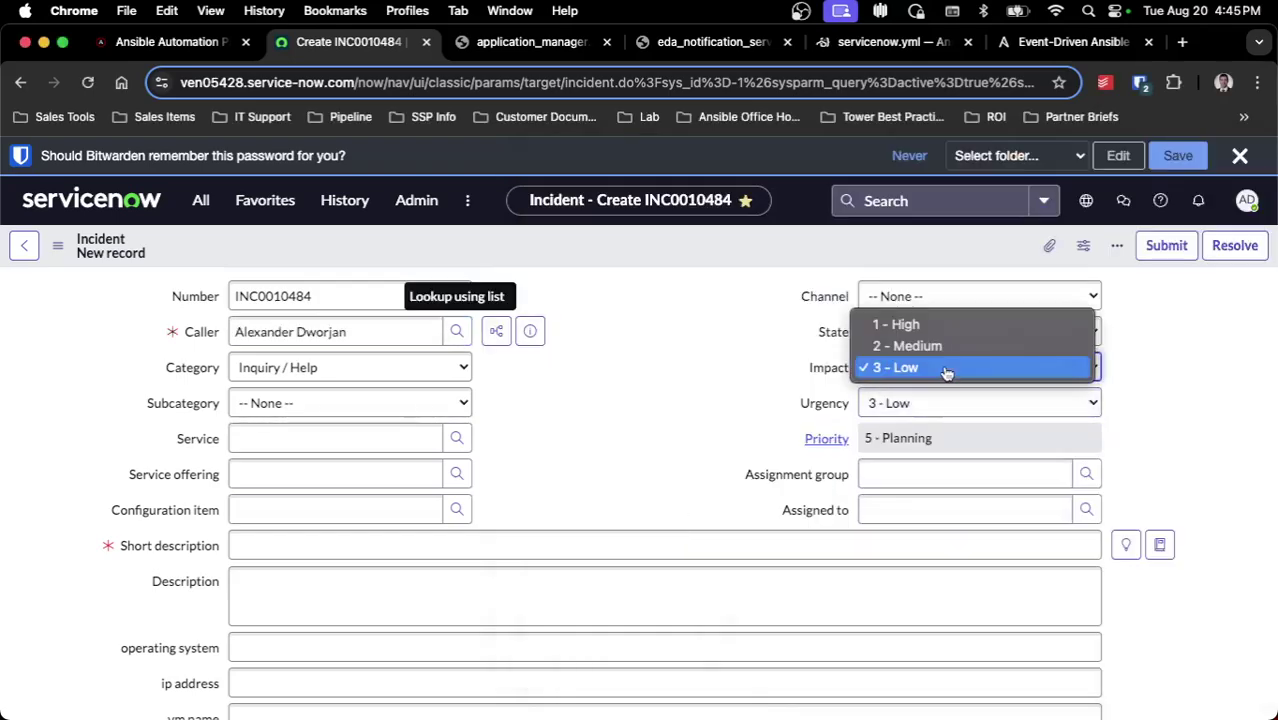
pyautogui.click(947, 346)
pyautogui.click(962, 405)
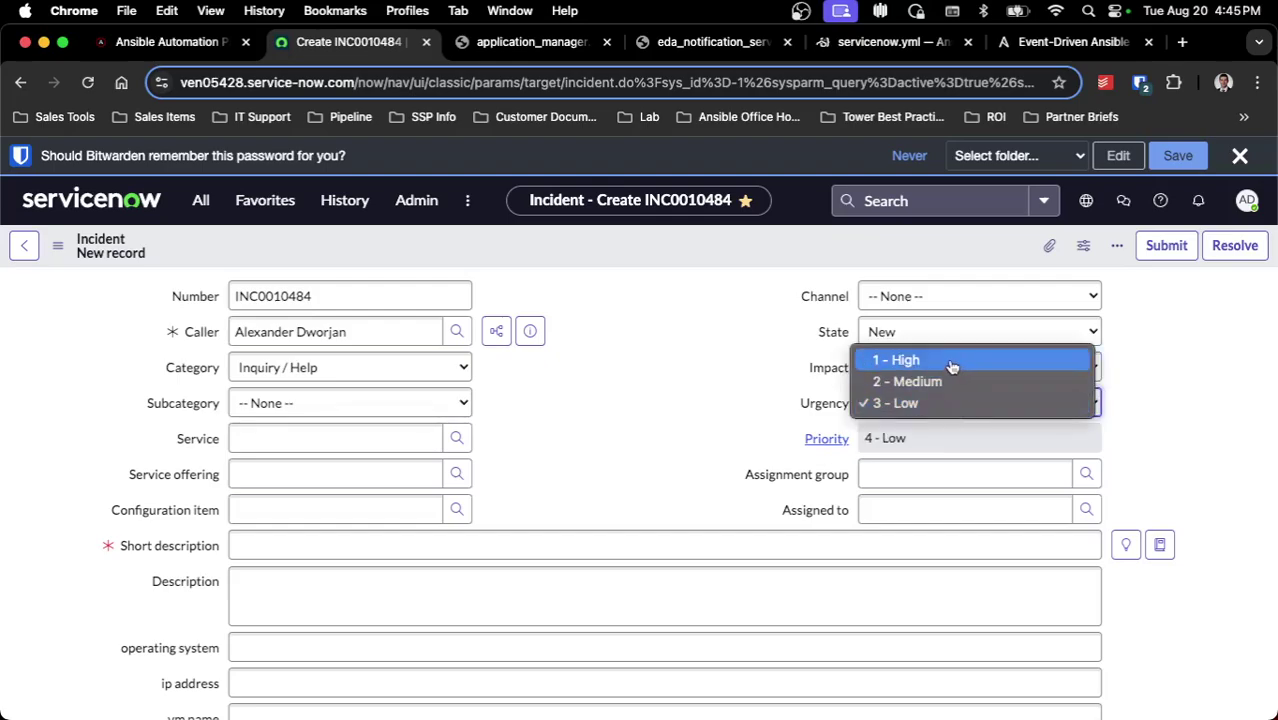
pyautogui.click(951, 362)
# - Enter "This is a notification from ServiceNow" as the short description and "This is a more detailed description" as the description
pyautogui.scroll(-1, 955, 327)
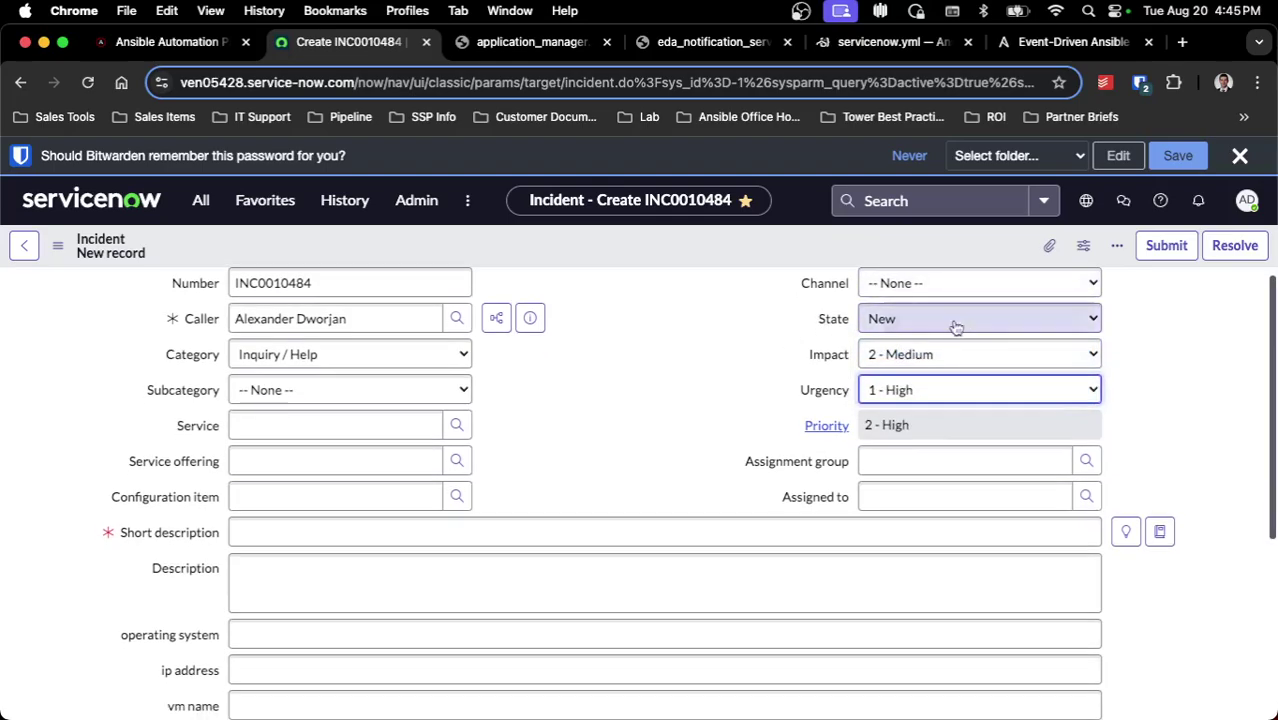
pyautogui.scroll(-3, 600, 430)
pyautogui.click(619, 462)
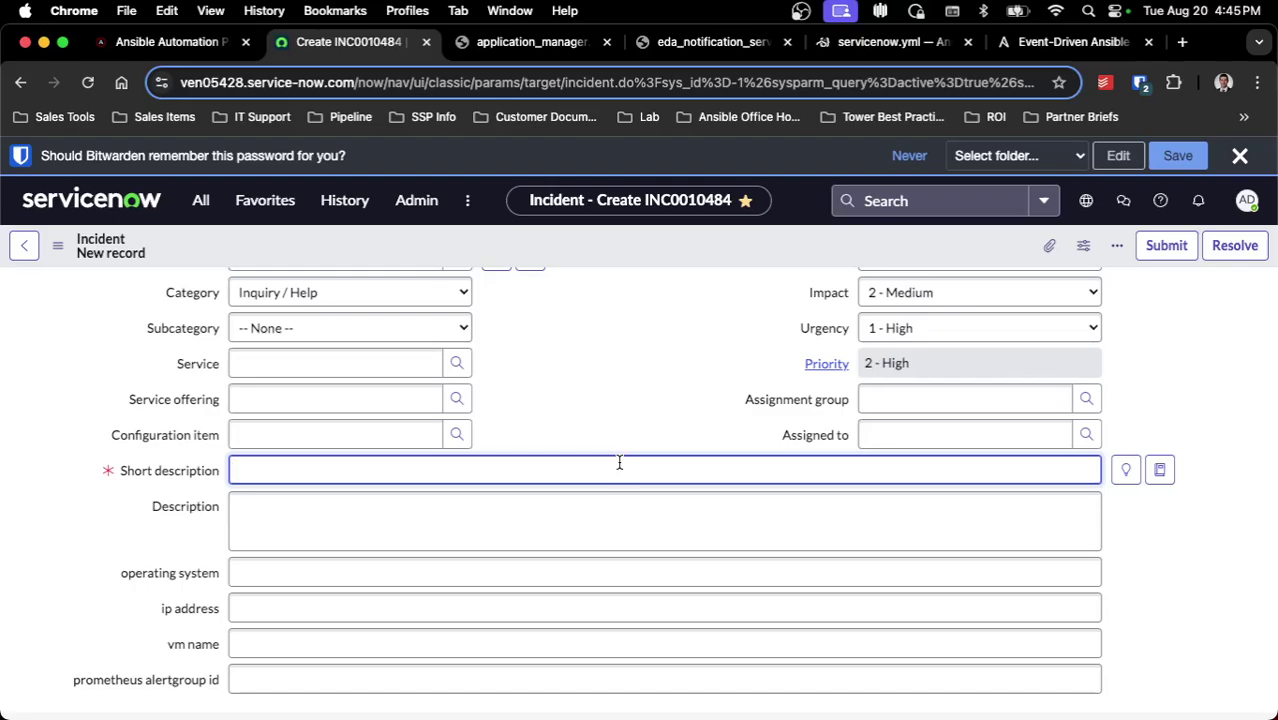
pyautogui.write('This is a notification from Servic')
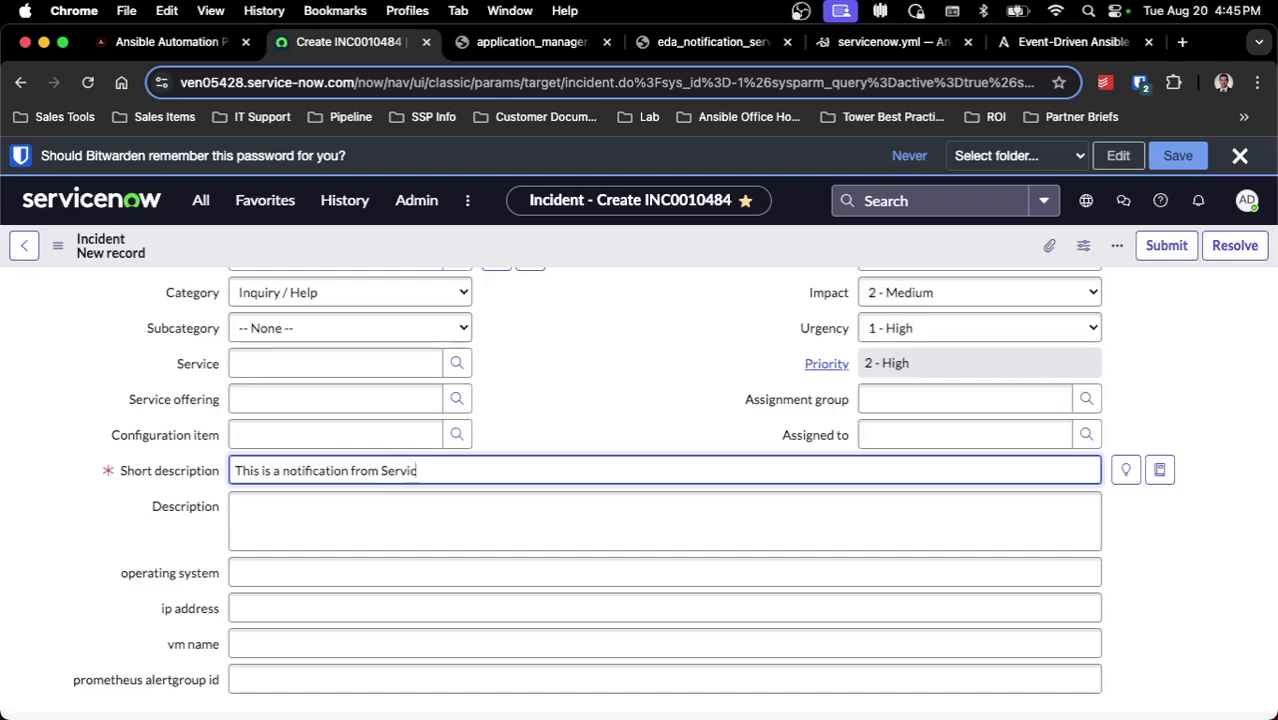
pyautogui.write('eNow')
pyautogui.click(641, 495)
pyautogui.write('Th')
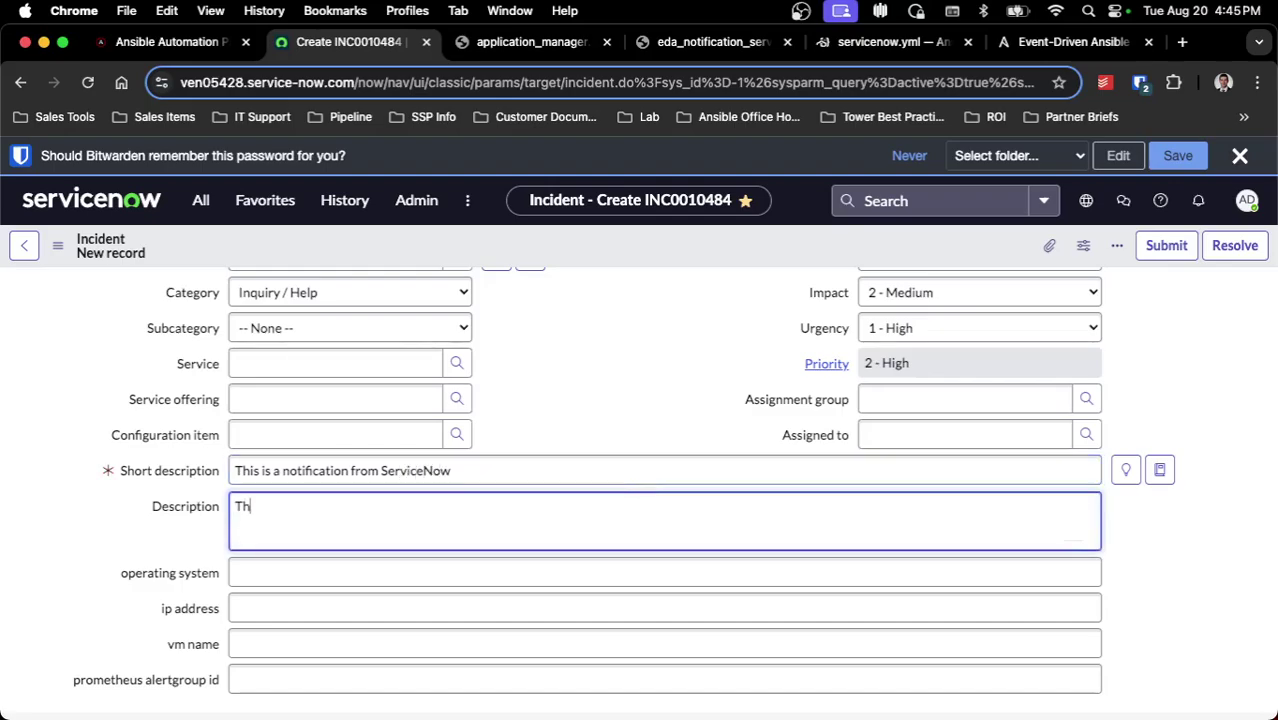
pyautogui.write('is is a more detai')
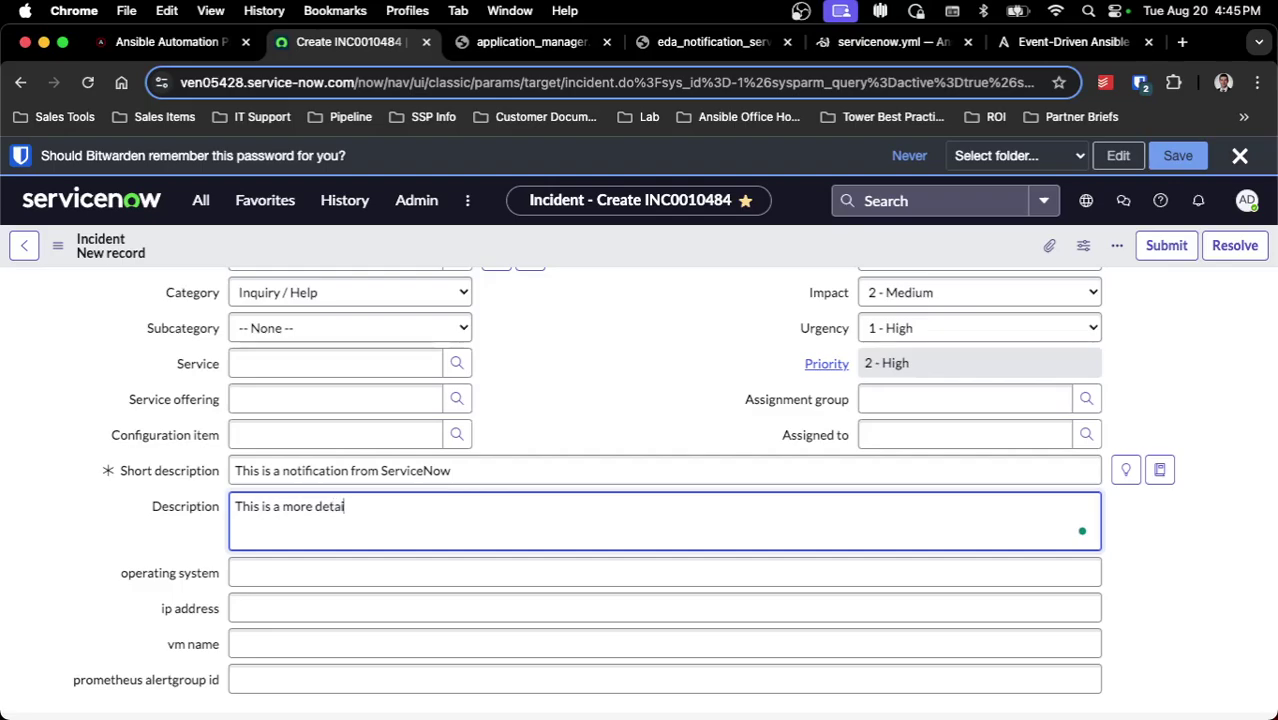
pyautogui.write('led description')
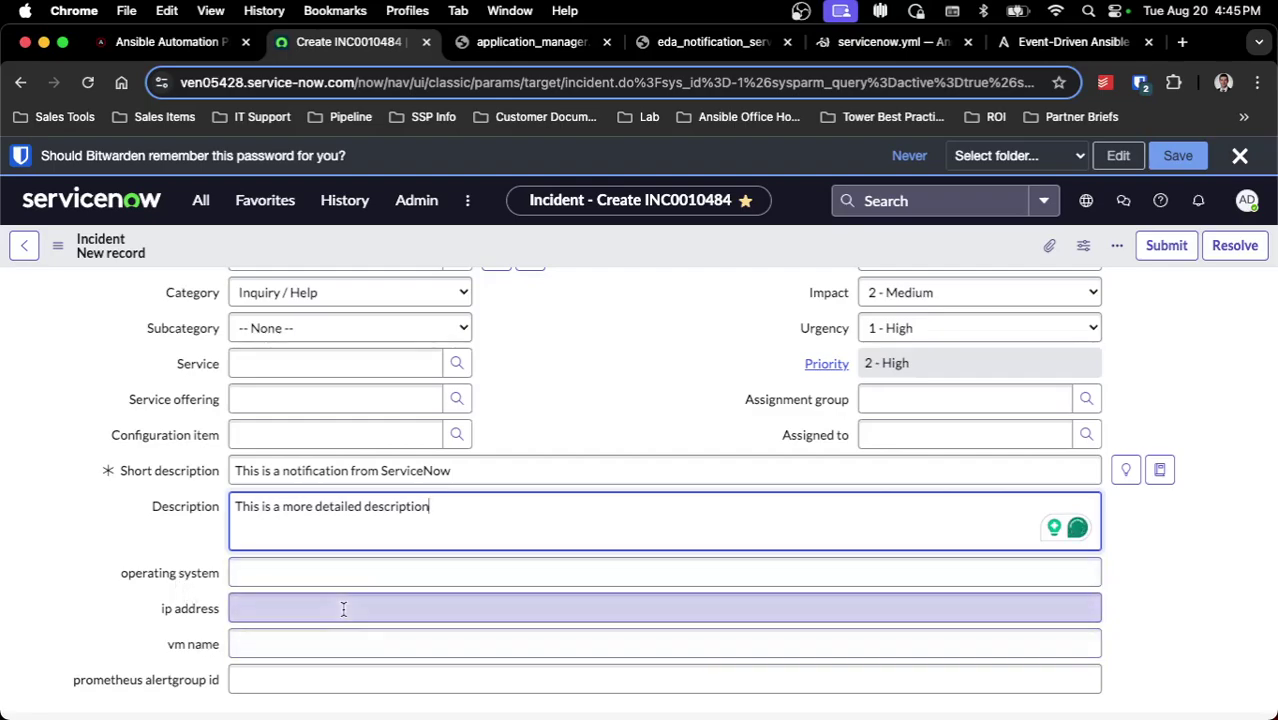
# - Set the incident's operating system to RHEL8 and its vm name to servicenow.shadowman.dev
pyautogui.click(342, 572)
pyautogui.write('RHEL')
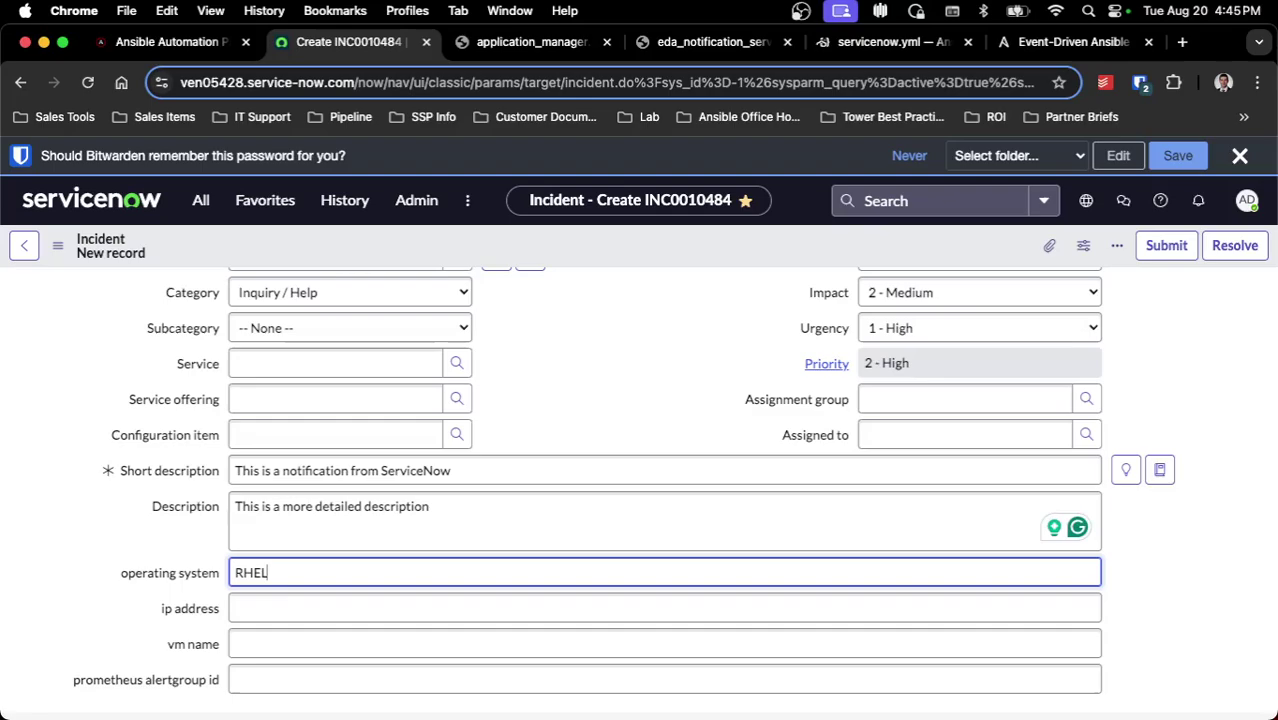
pyautogui.write('8')
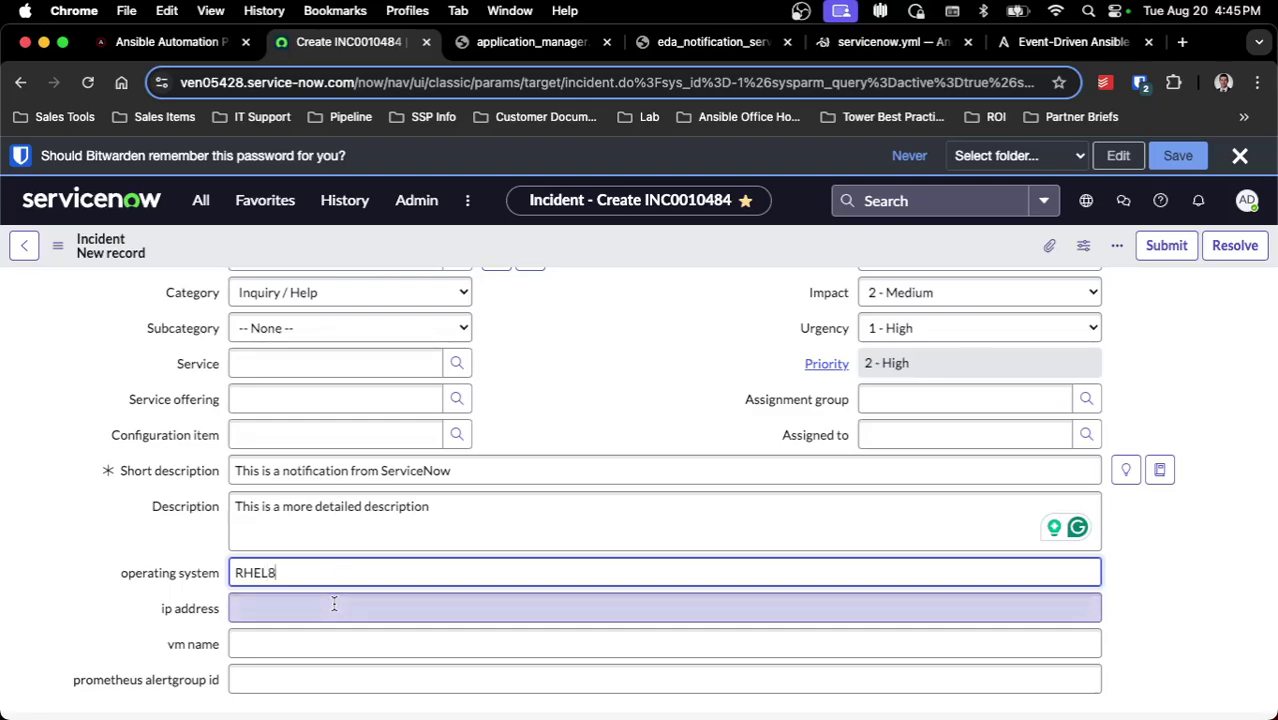
pyautogui.click(351, 638)
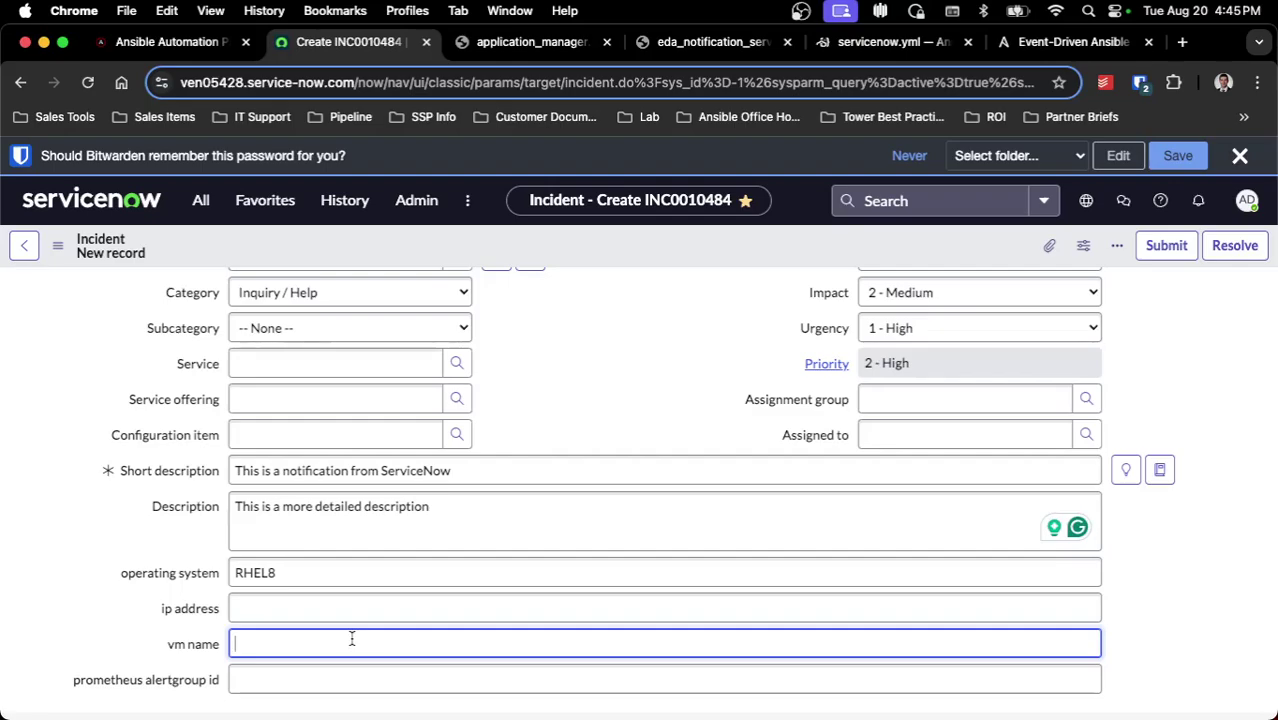
pyautogui.write('servicenow.shadowman.dev')
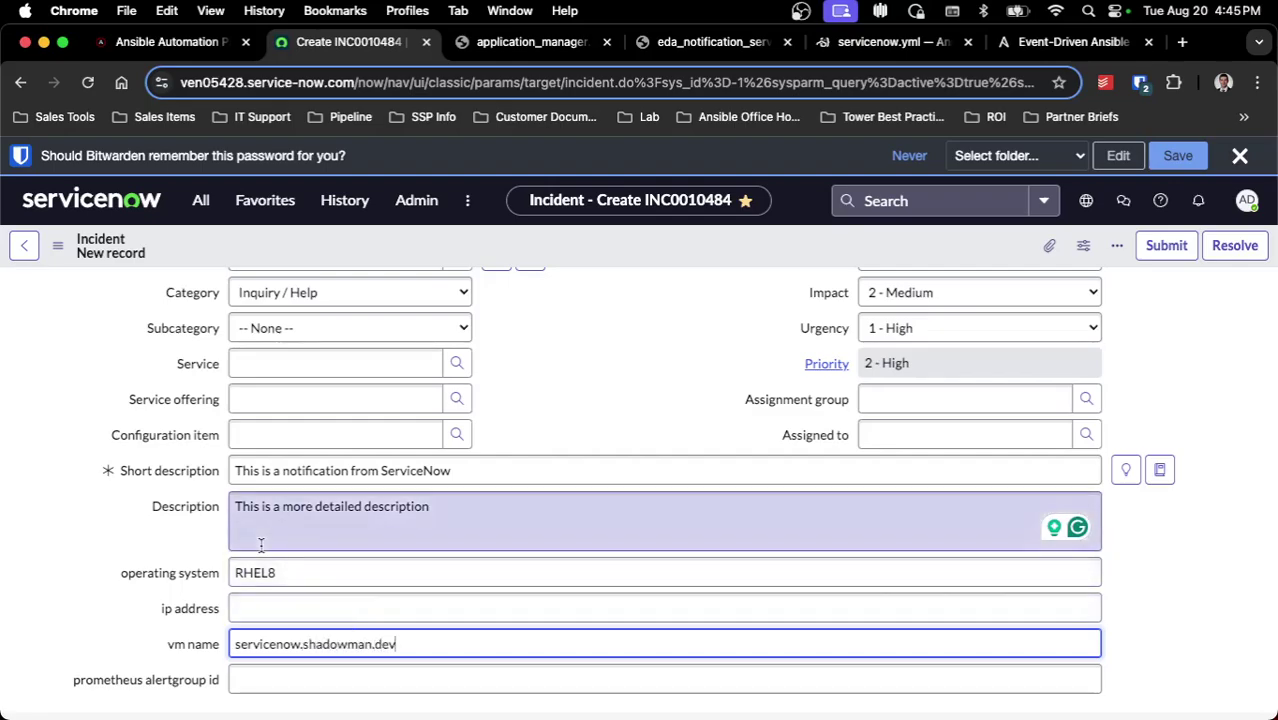
# - Submit the completed incident record
pyautogui.scroll(-5, 670, 391)
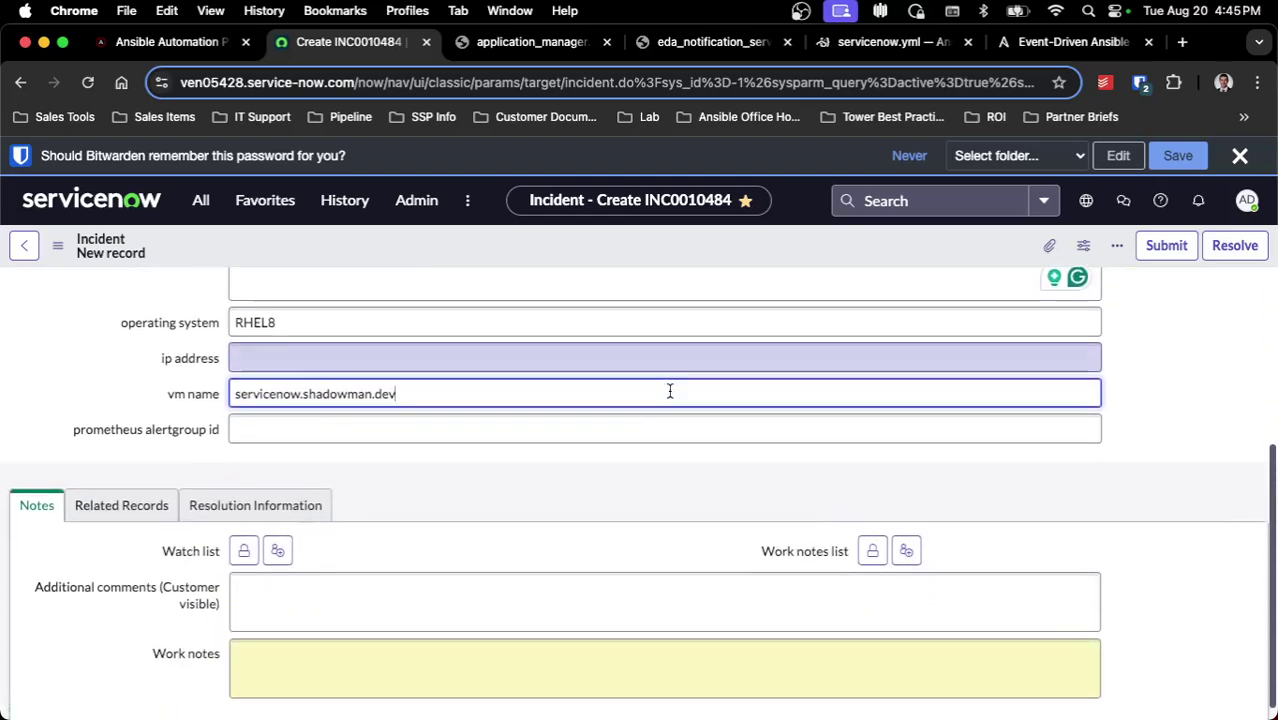
pyautogui.scroll(4, 670, 391)
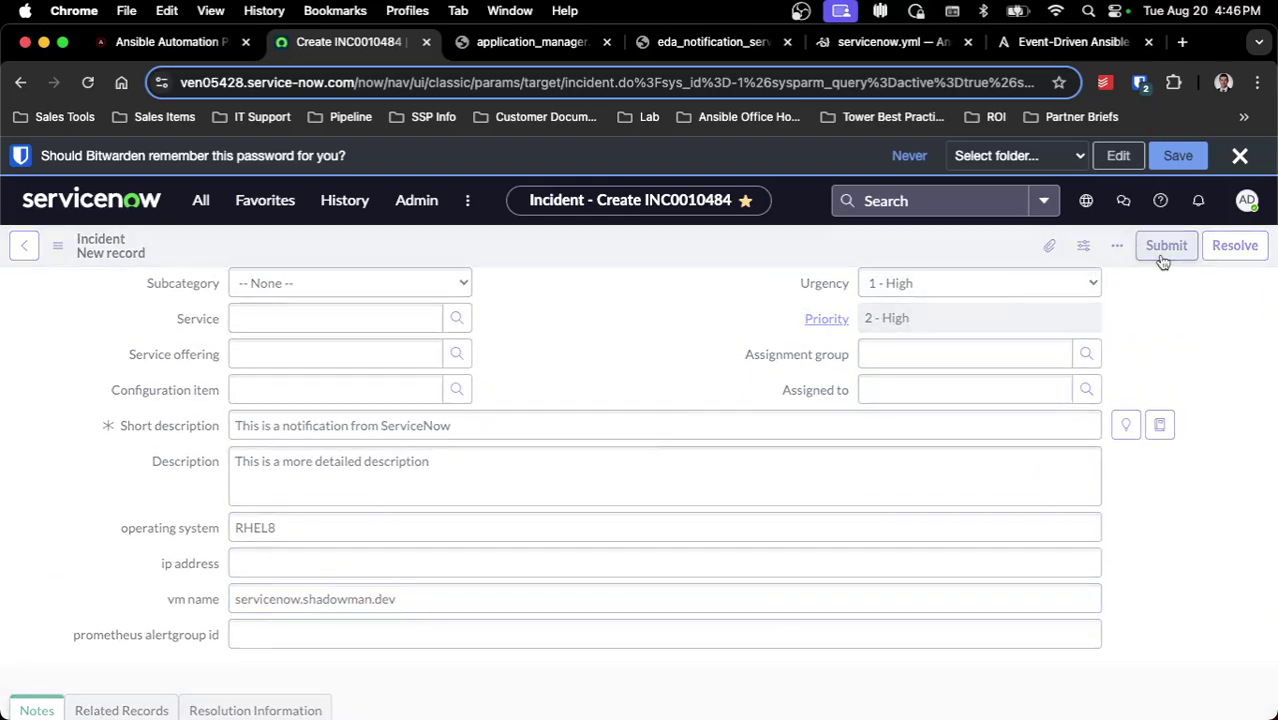
pyautogui.click(1163, 252)
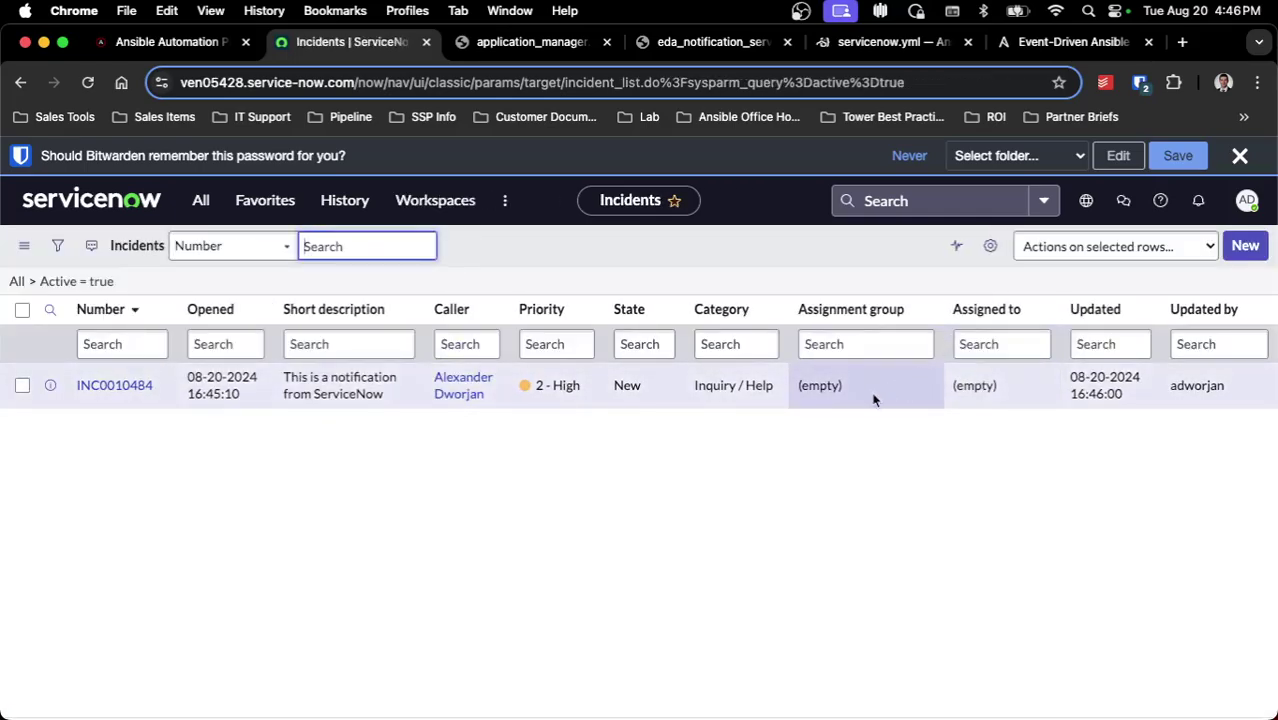
# - Switch to the Event-Driven Ansible controller and open the webhook event of the newest Output ServiceNow Information entry in the rule audit
pyautogui.click(1068, 45)
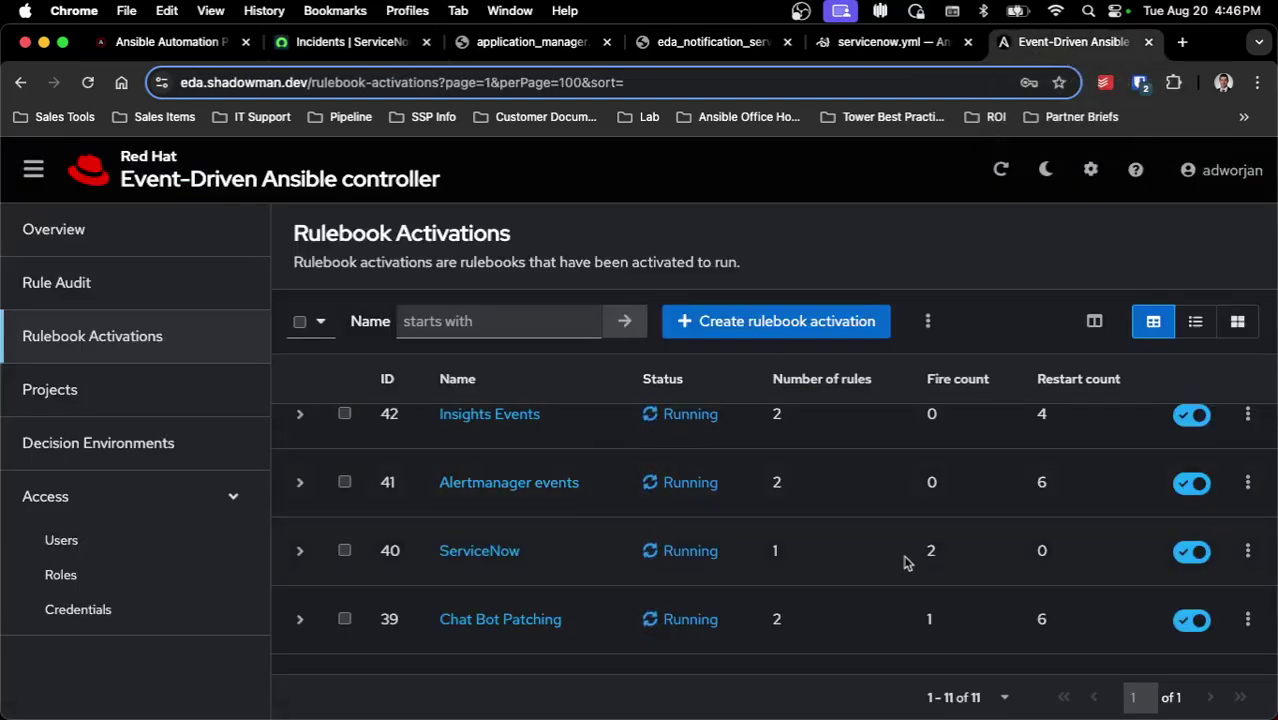
pyautogui.click(165, 293)
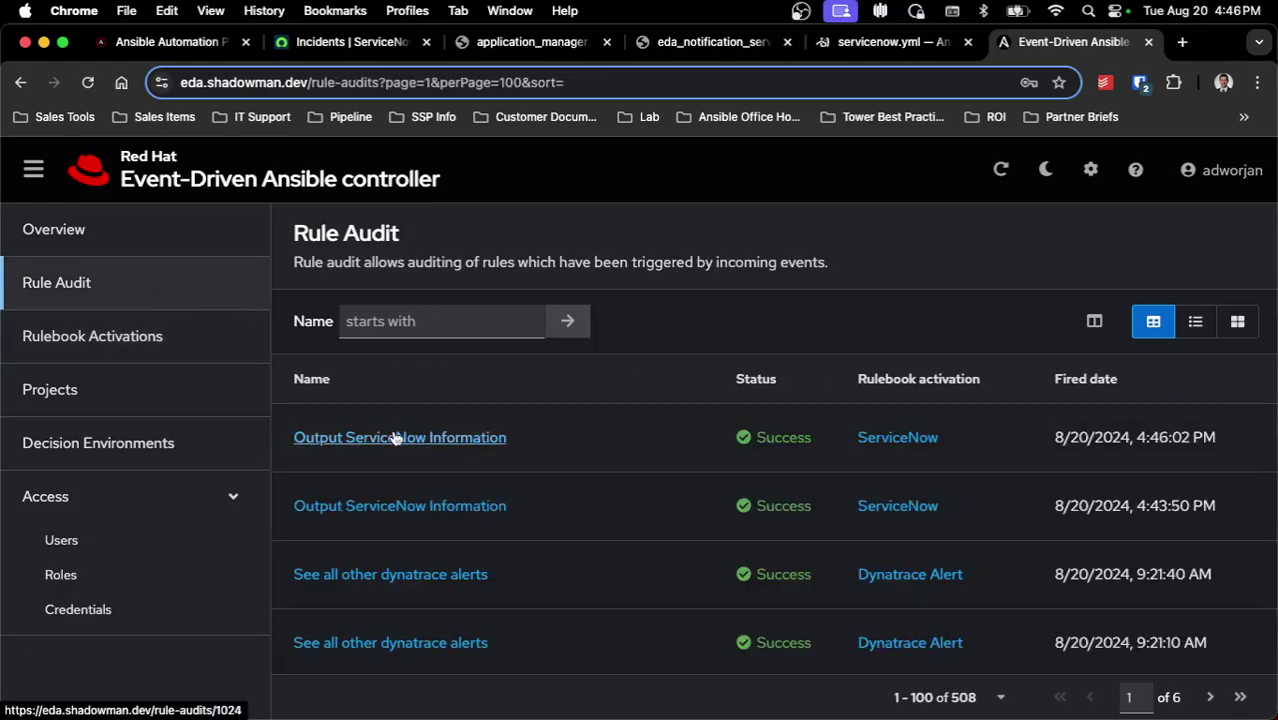
pyautogui.click(416, 440)
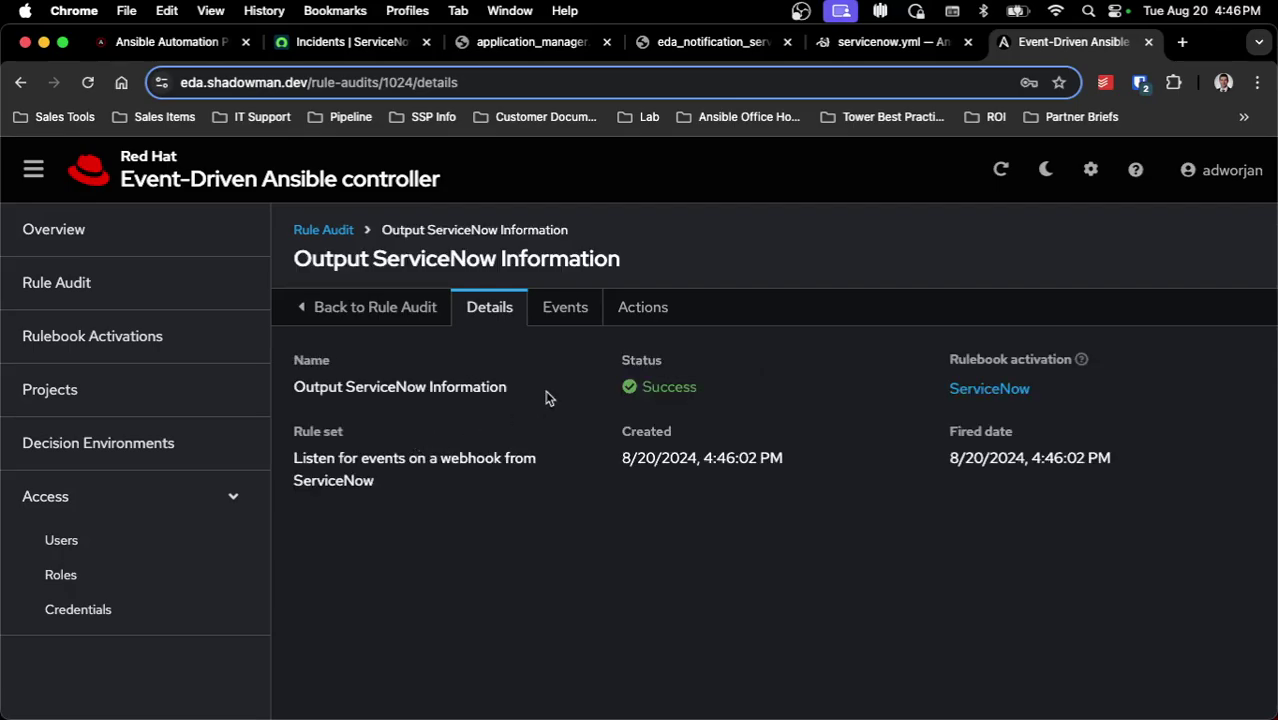
pyautogui.click(557, 330)
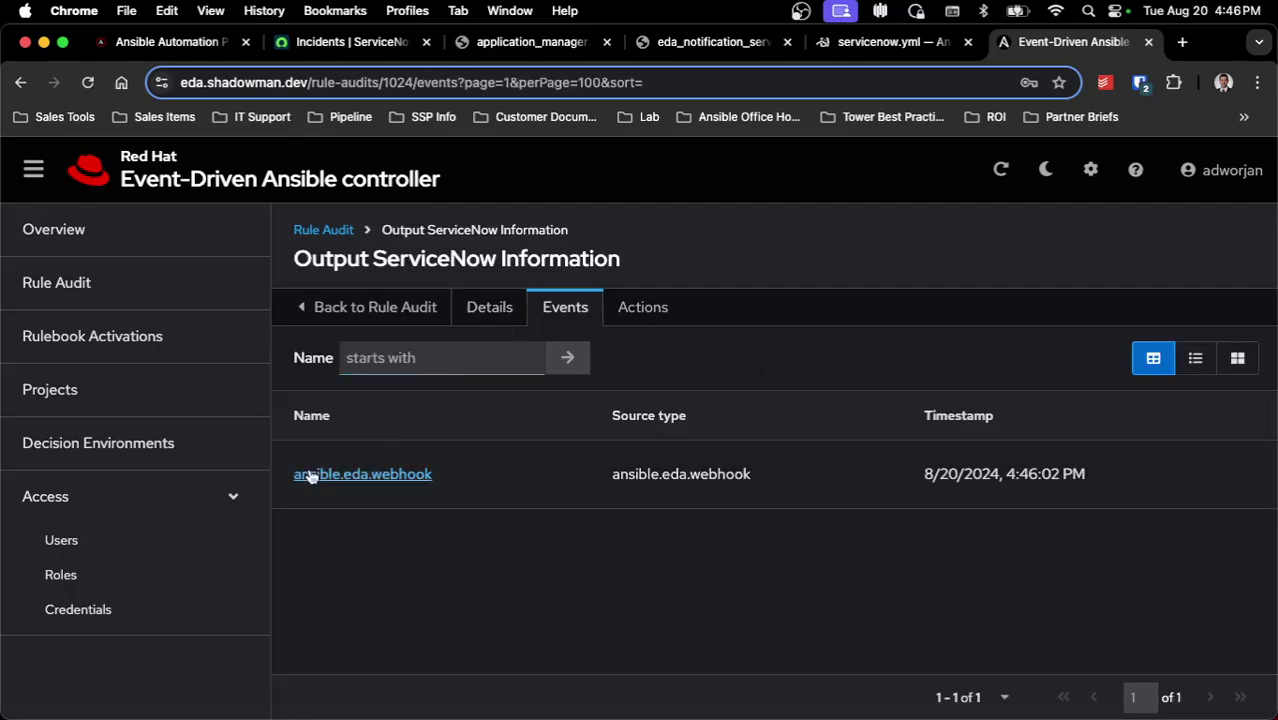
pyautogui.click(376, 482)
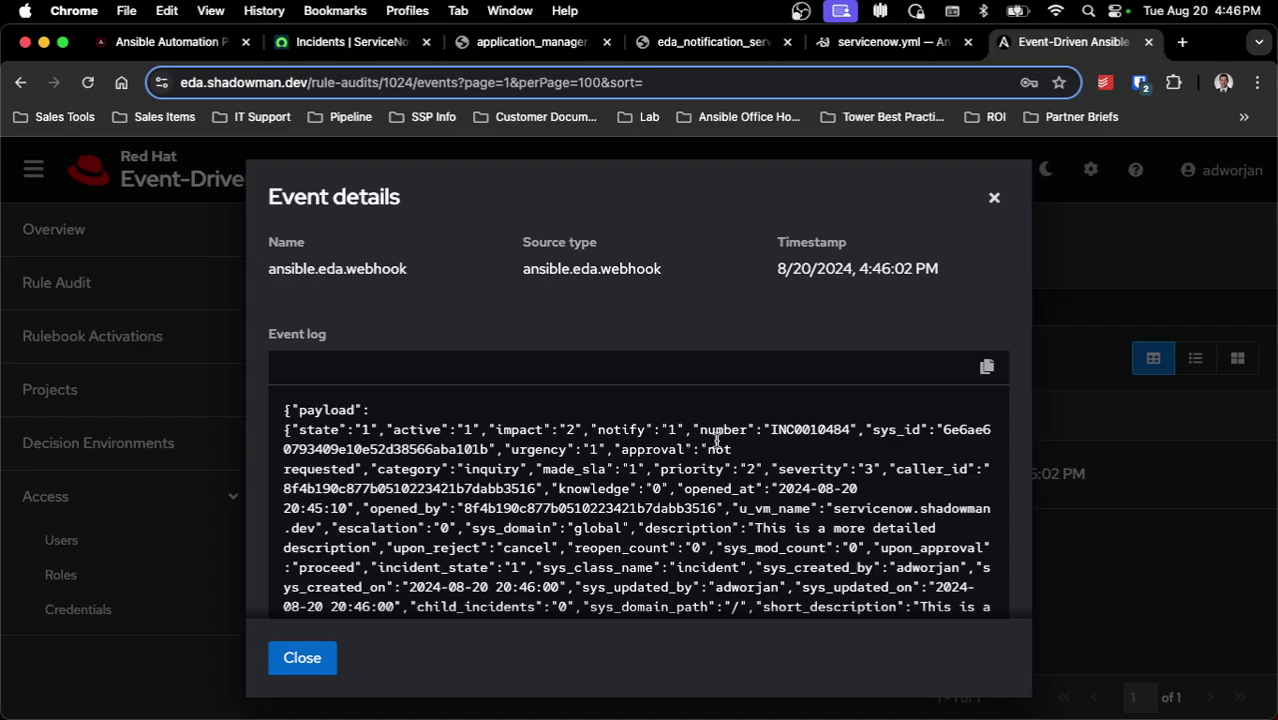
# - Examine the incident number and the u_operating_system field in the event payload
pyautogui.doubleClick(794, 430)
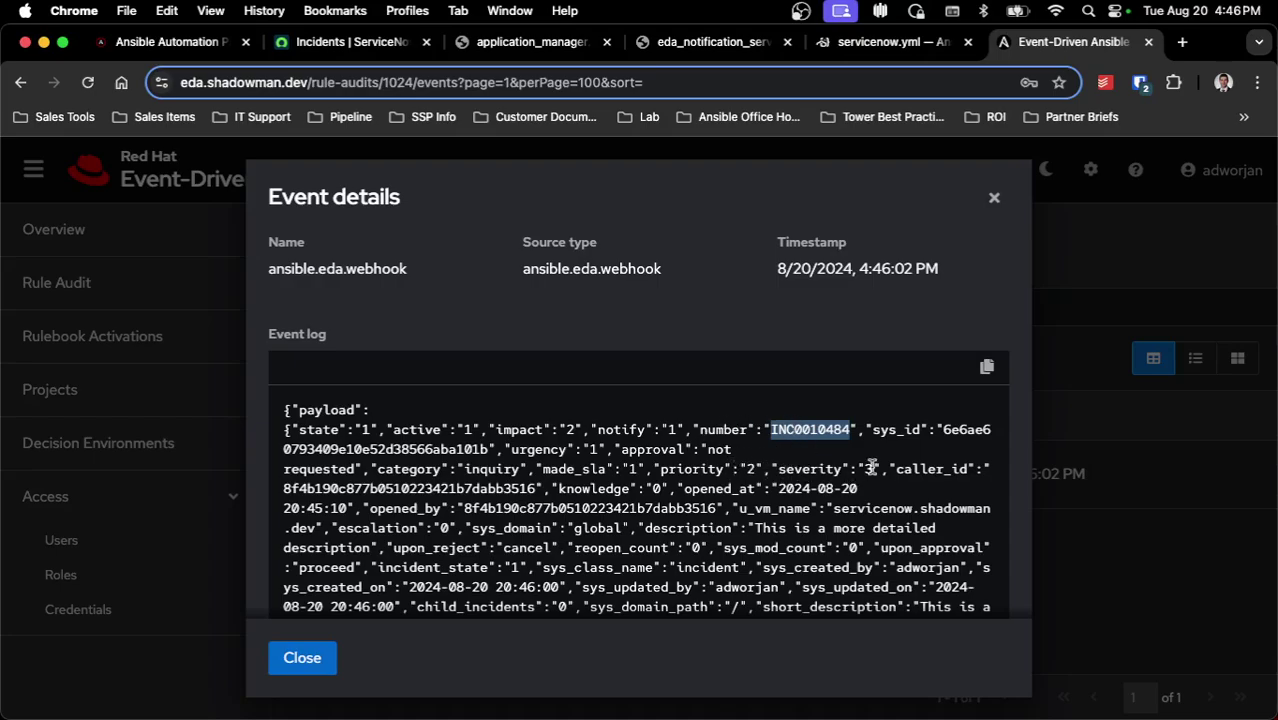
pyautogui.scroll(-3, 760, 472)
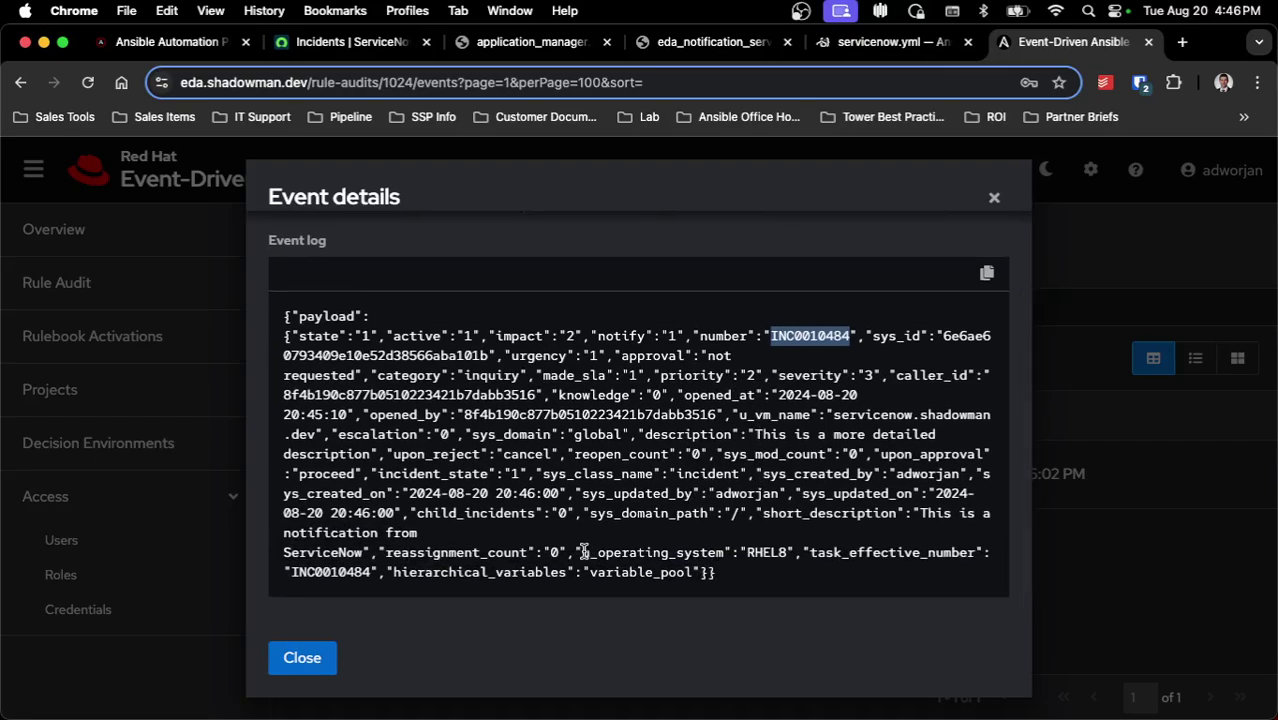
pyautogui.moveTo(582, 552); pyautogui.dragTo(727, 552)
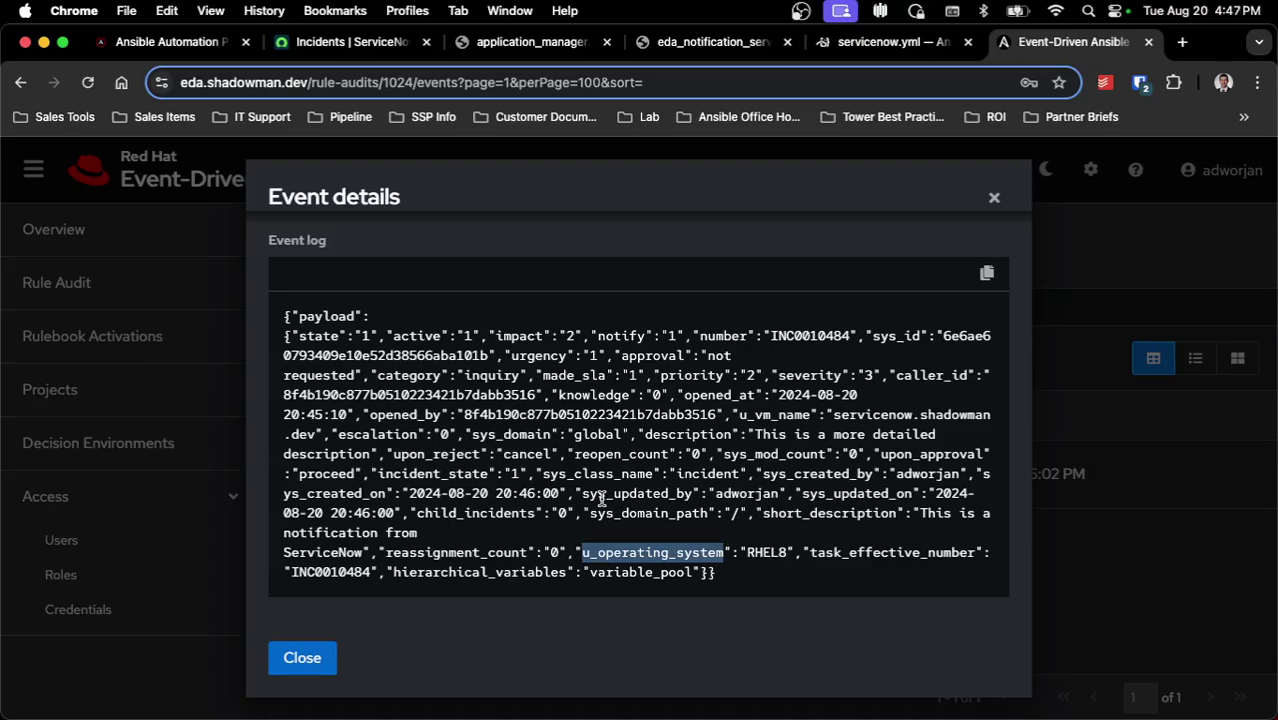
# - Switch to code-server to review the servicenow.yml rulebook's condition
pyautogui.click(876, 42)
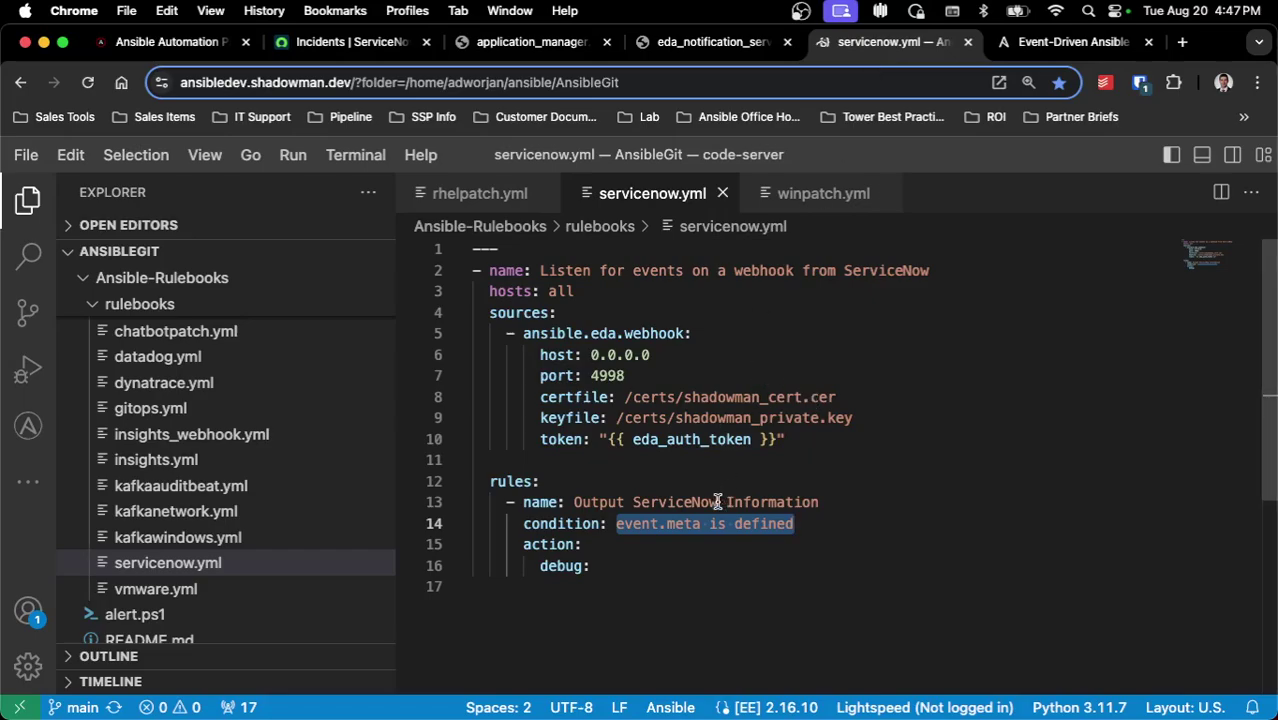